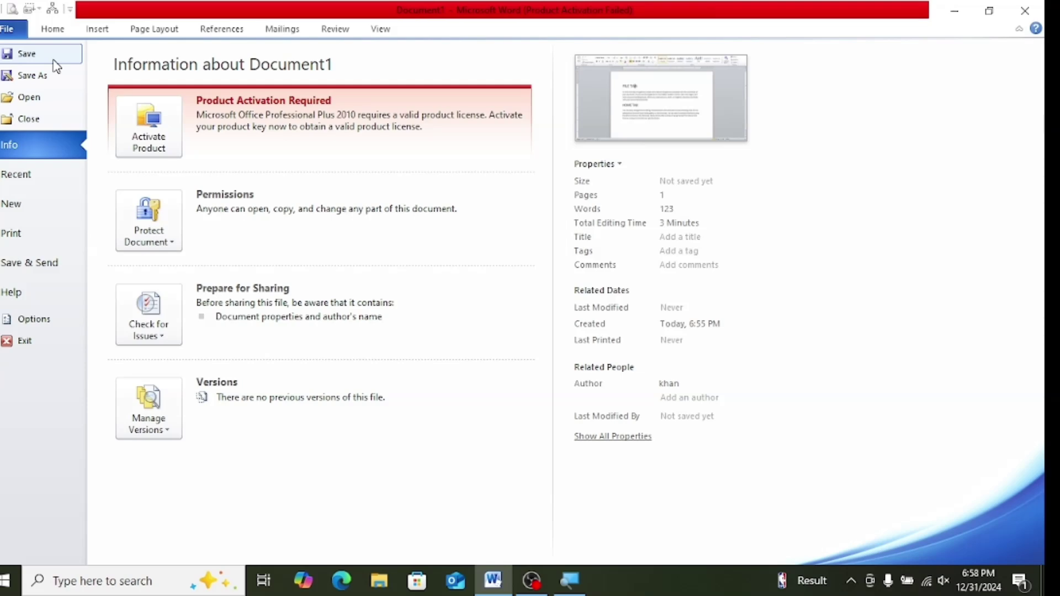
Start saving the new document and choose the Documents folder as its location.
click(53, 31)
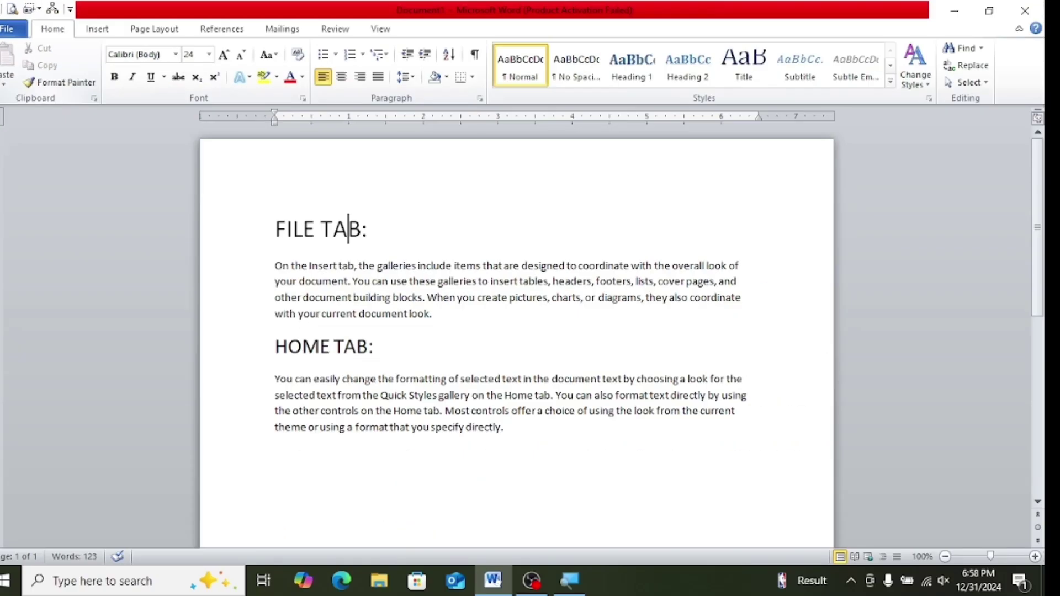
click(27, 58)
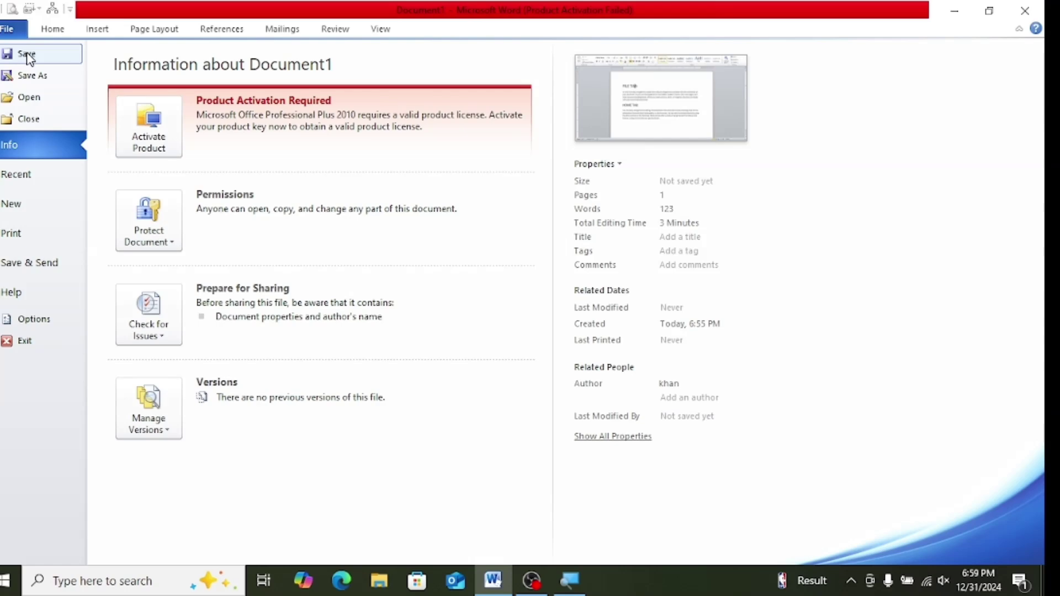
click(24, 55)
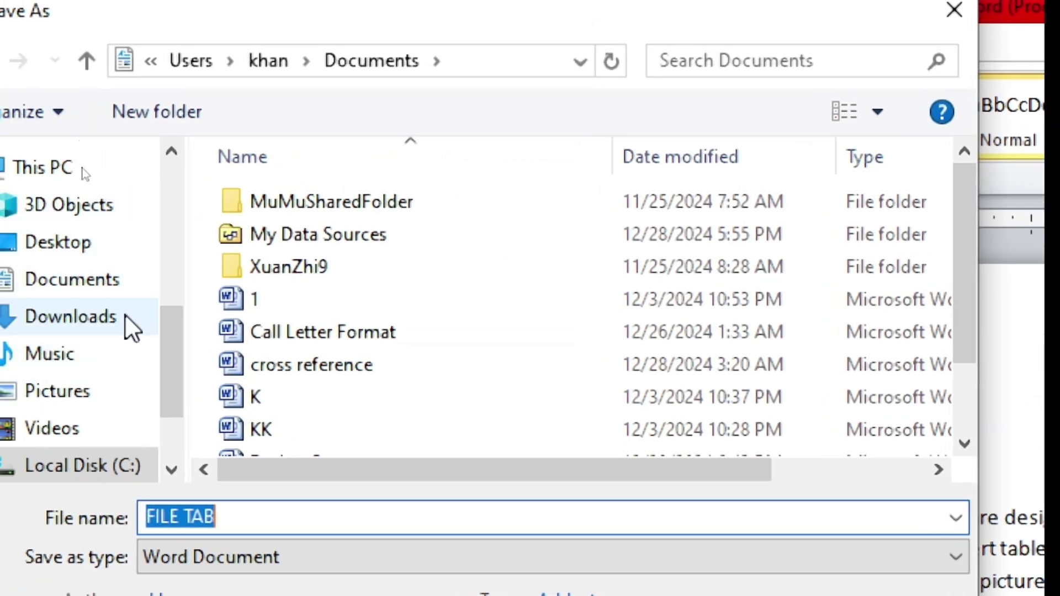
click(128, 273)
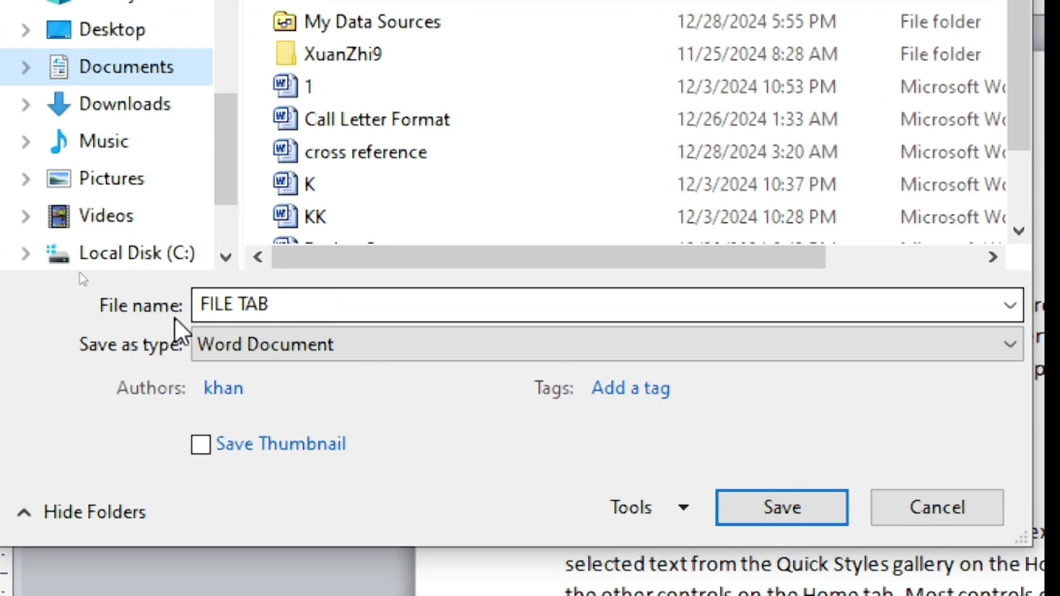
Name the file KKRC, keep Word Document as the file type, and save it.
click(304, 303)
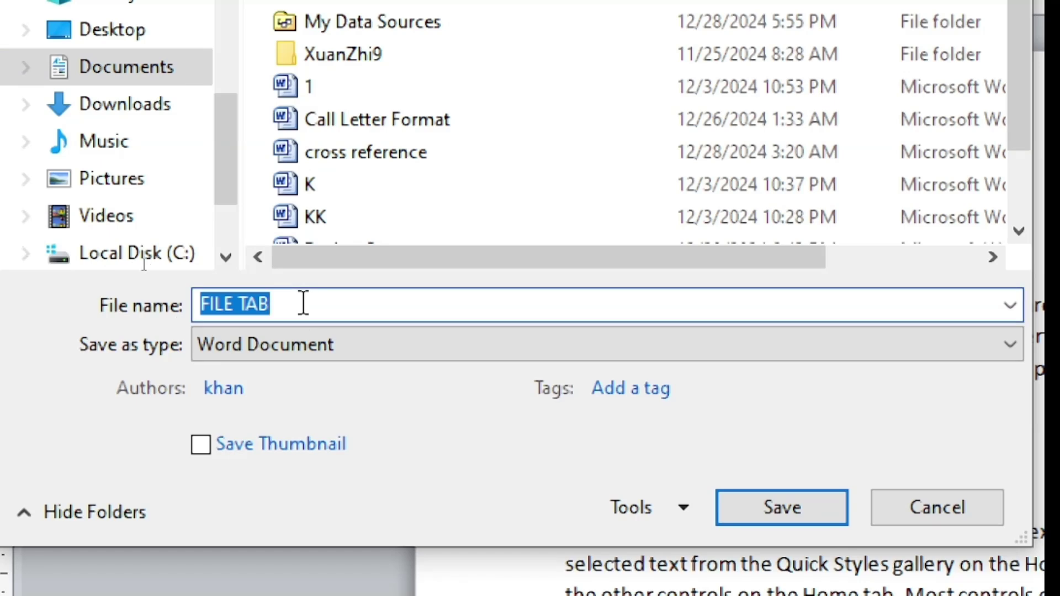
key(BackSpace)
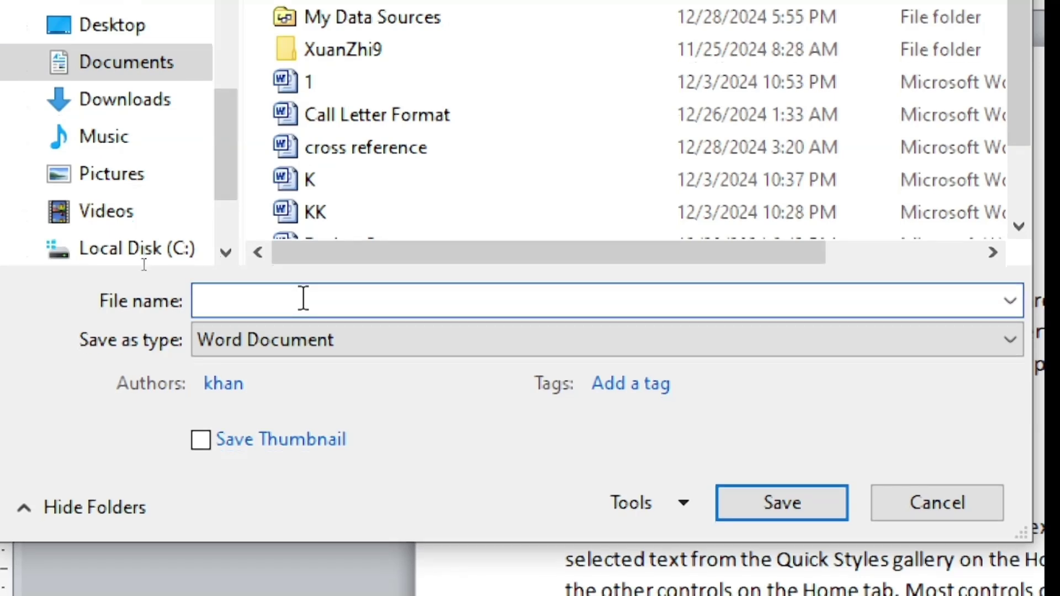
text(KKR)
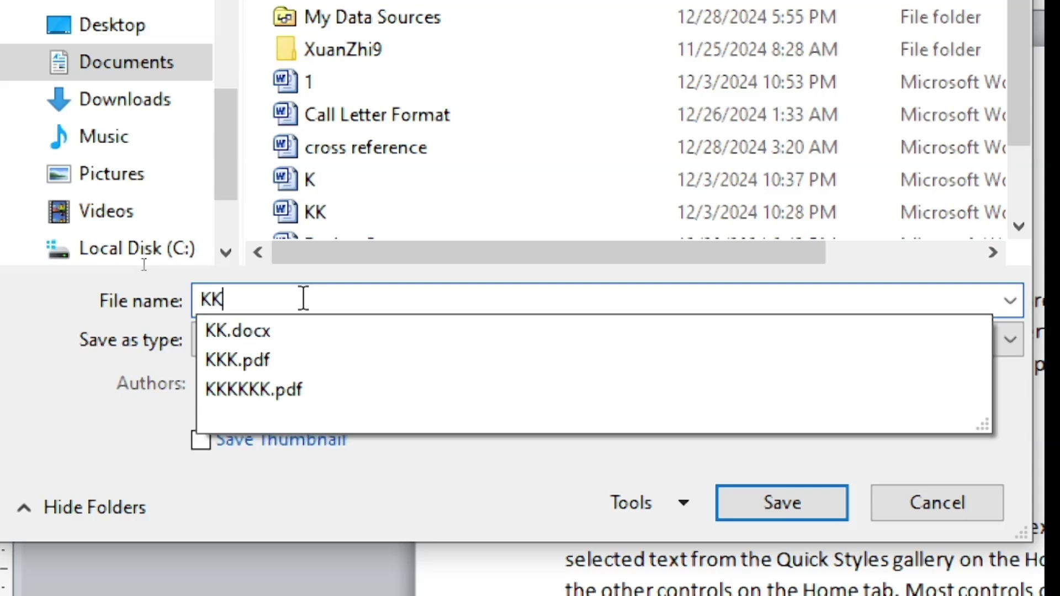
text(C)
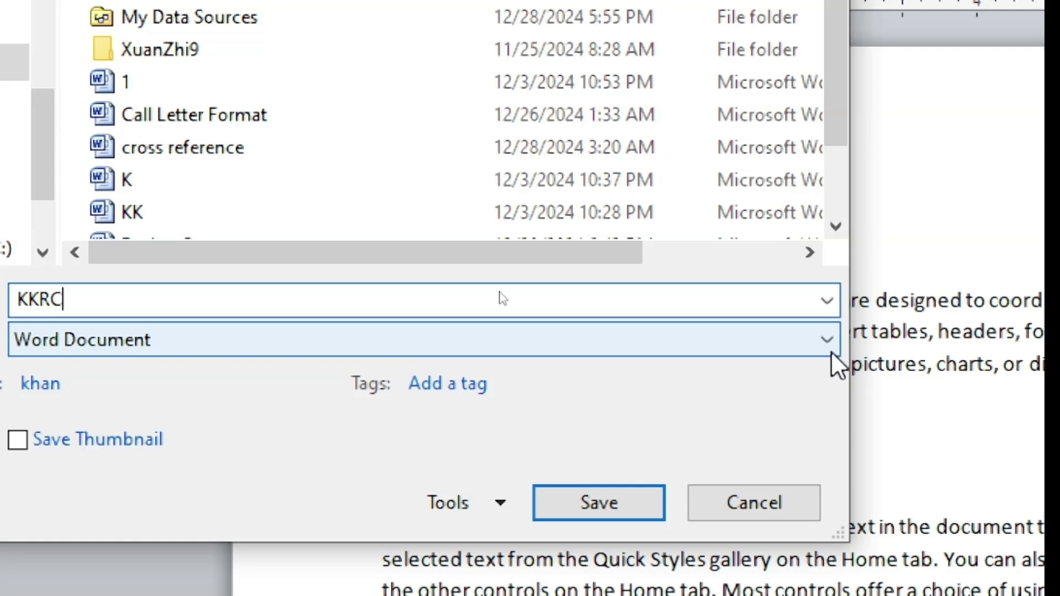
click(826, 345)
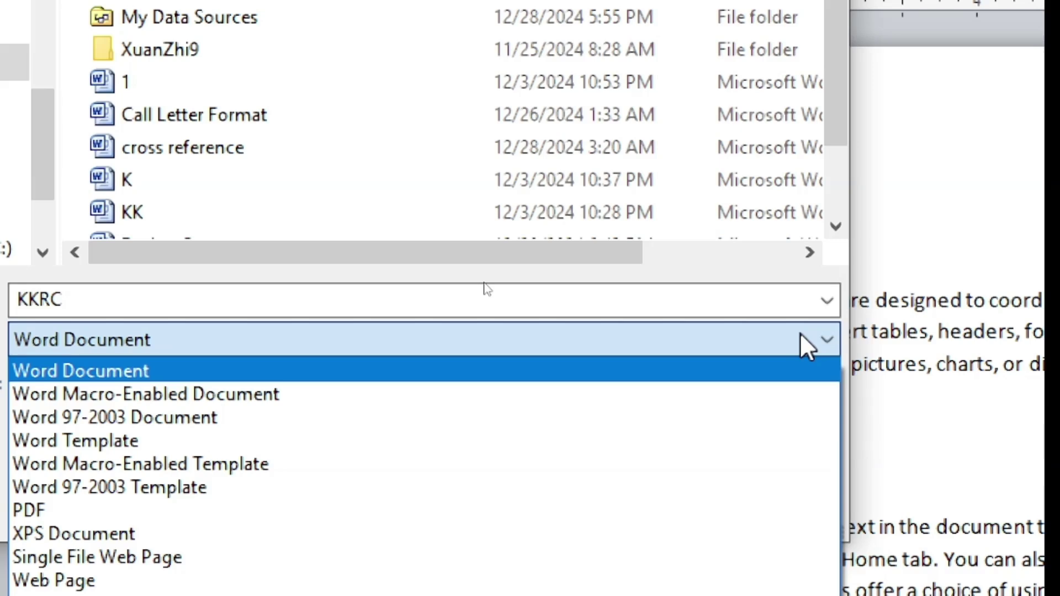
click(790, 291)
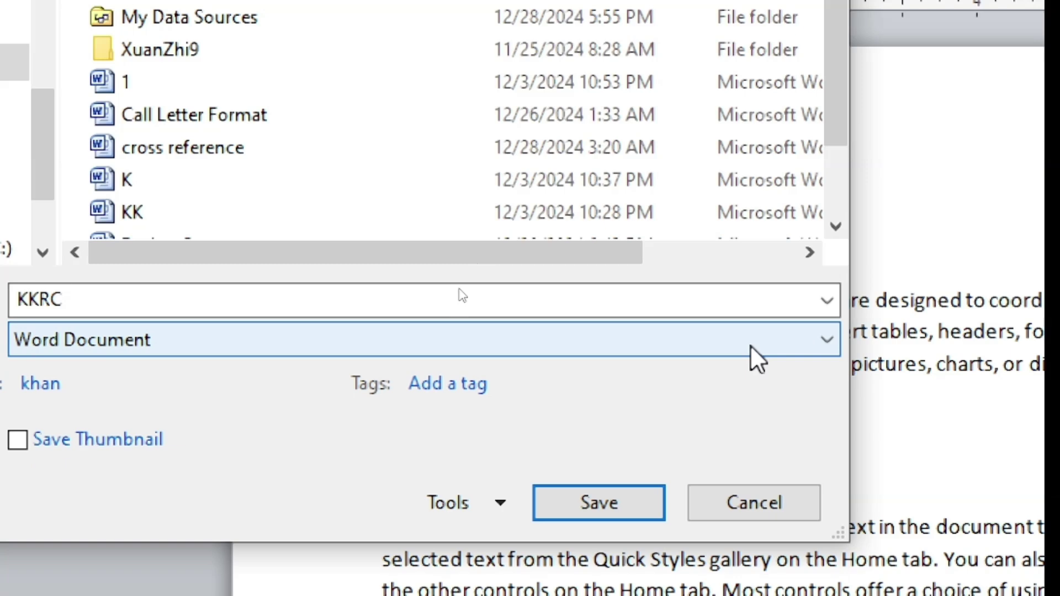
click(594, 508)
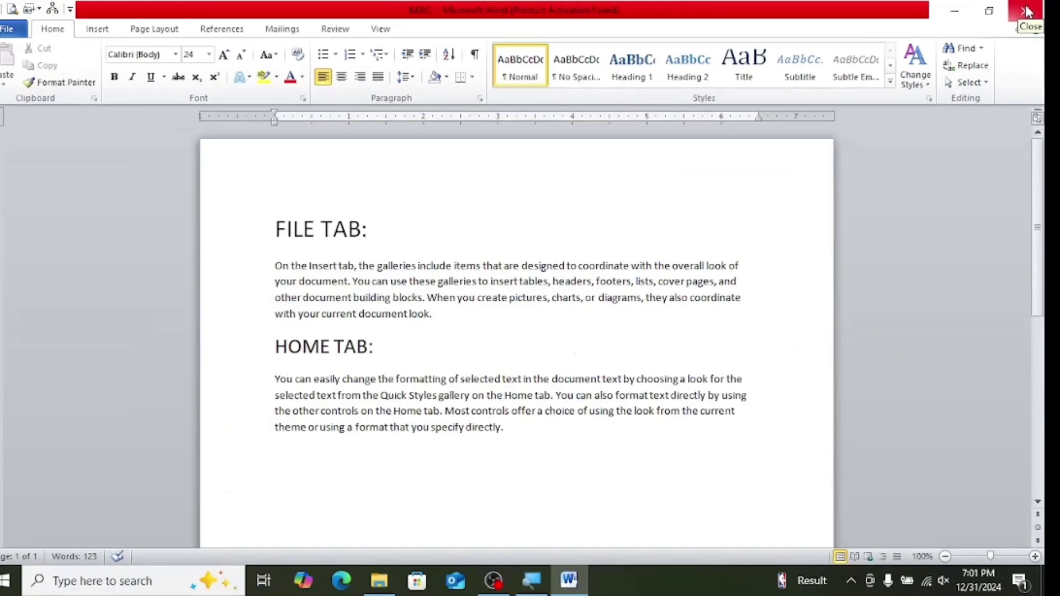
Close the document and the open folder window, and reopen KKRC from the Documents folder in File Explorer.
click(1008, 21)
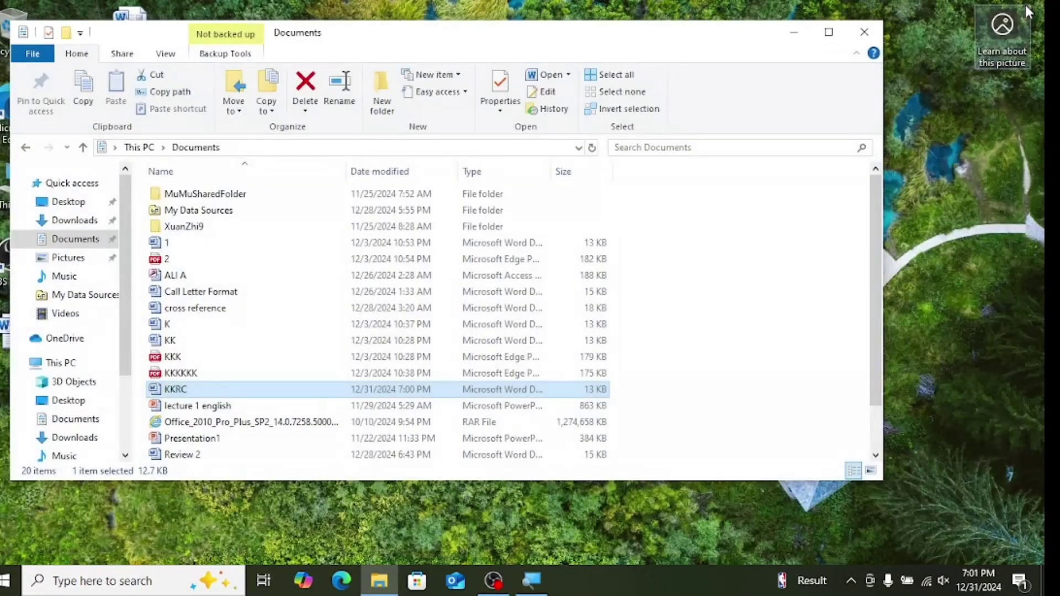
click(864, 32)
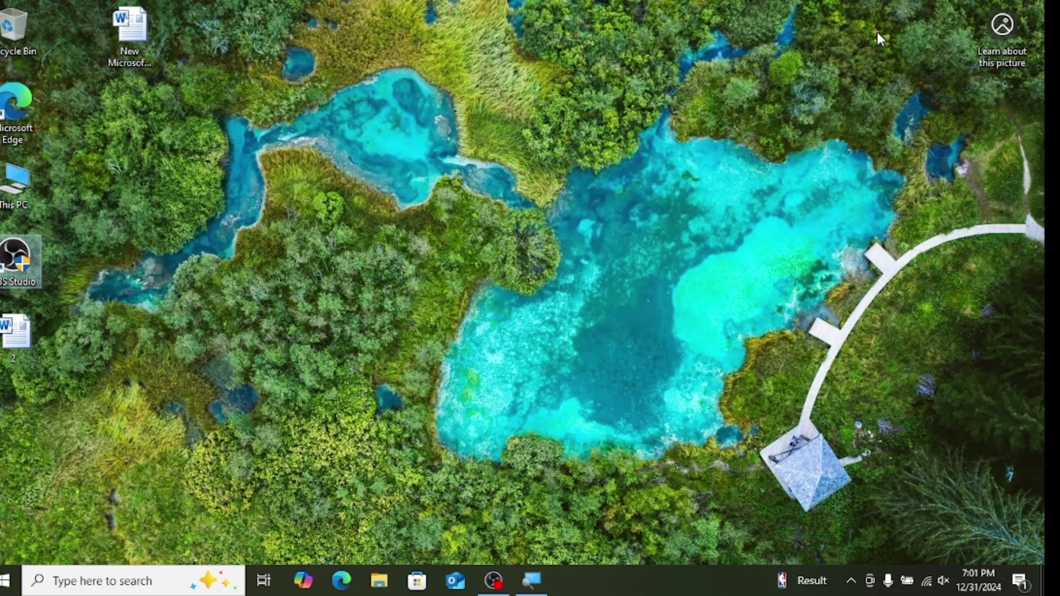
click(394, 580)
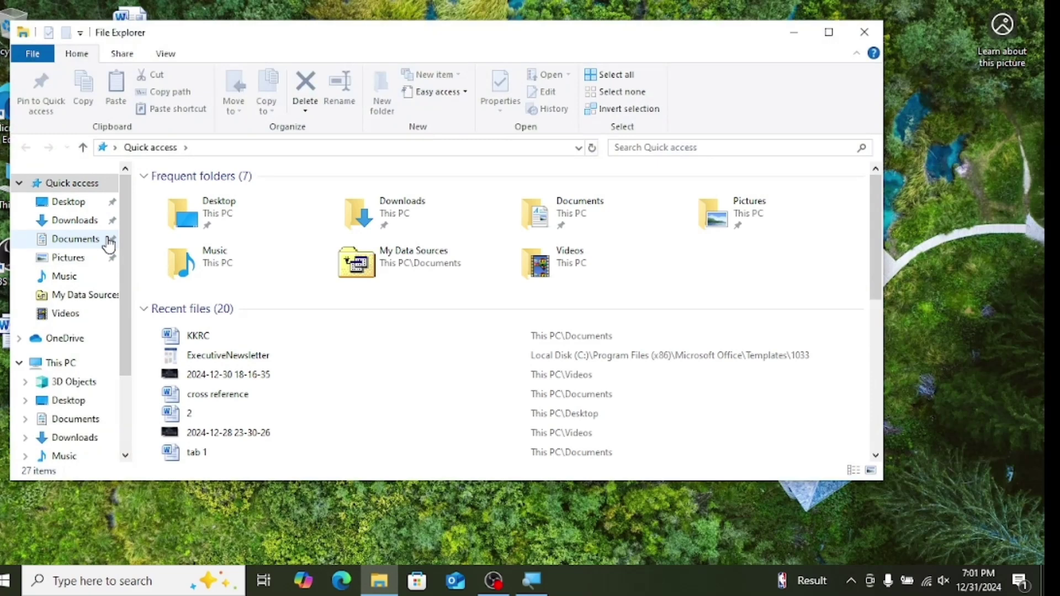
click(108, 242)
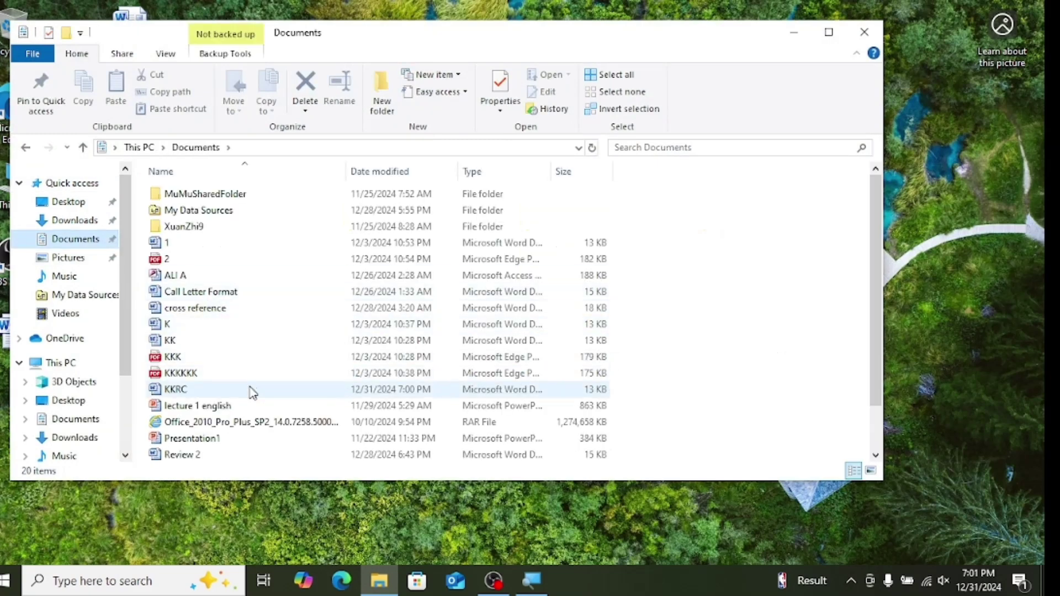
right_click(172, 395)
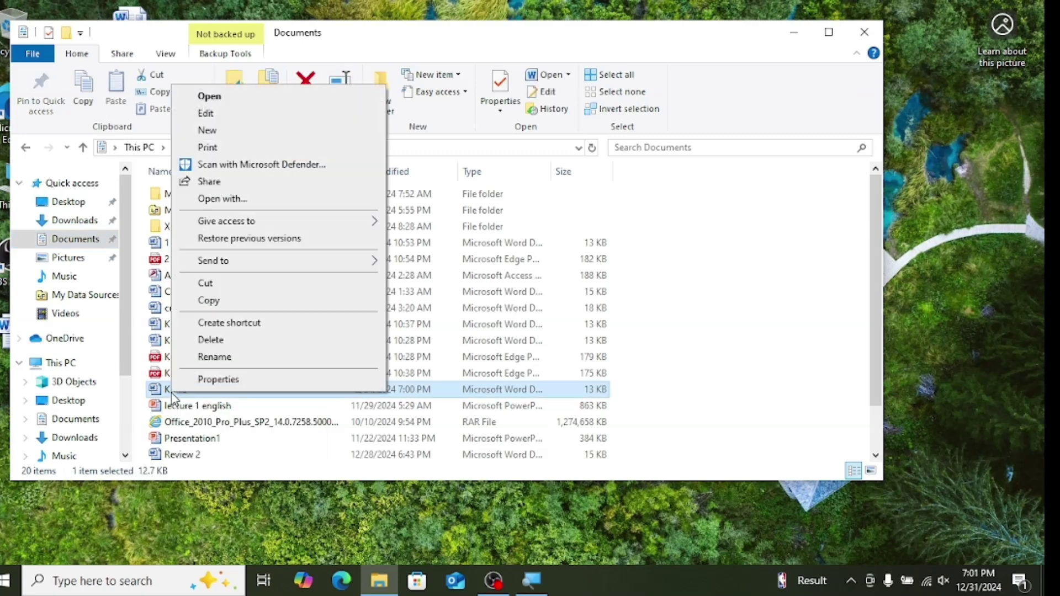
click(212, 98)
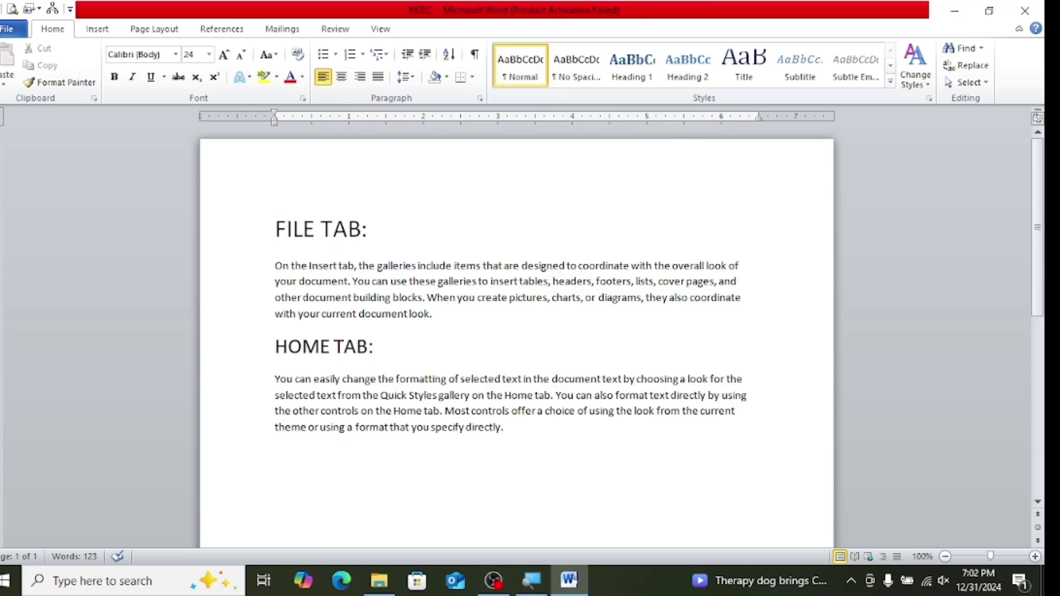
Add the heading "INSERT TAB:" on a new line before the sentence "Most controls offer" in the HOME TAB text.
key(alt+f)
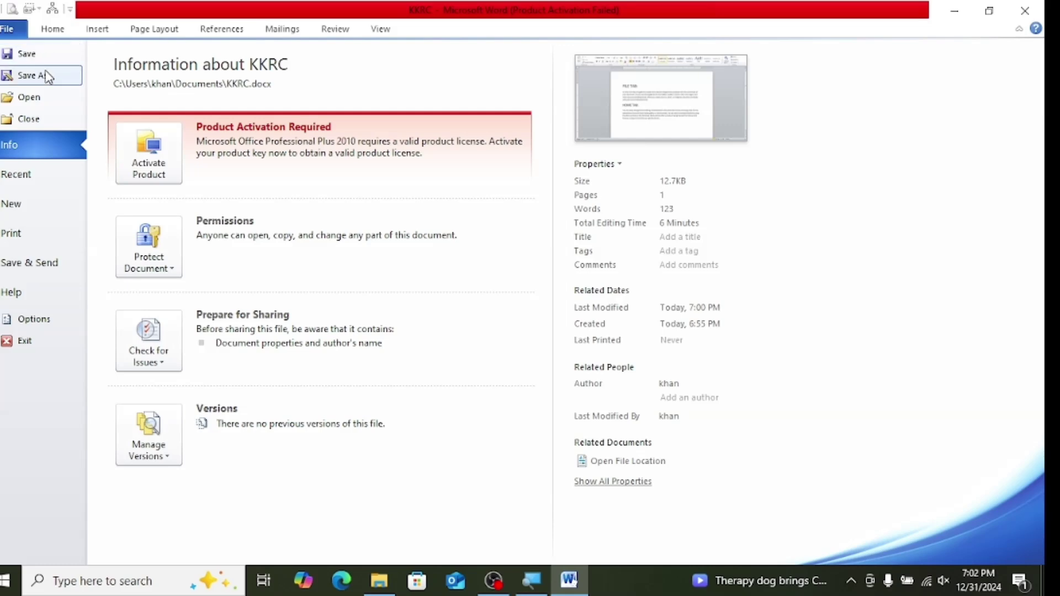
click(55, 32)
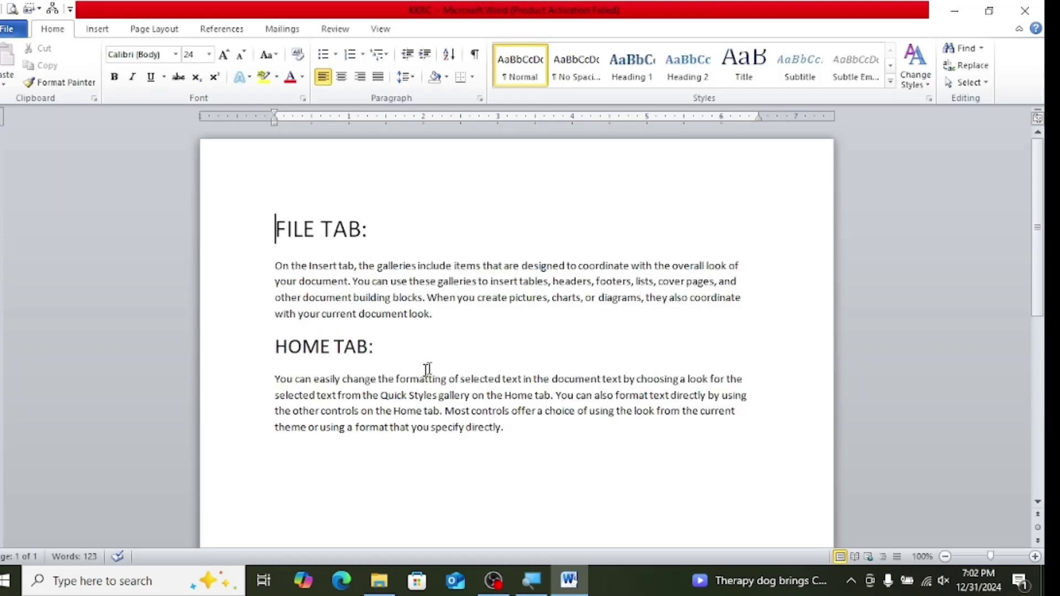
click(505, 426)
key(Return)
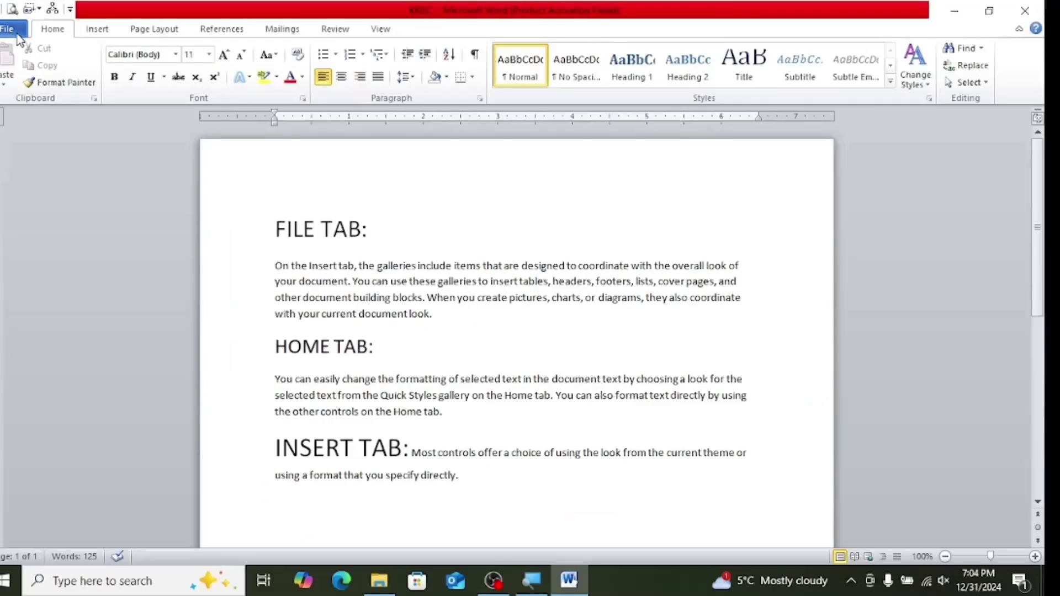
Save the edited document as a separate Word Document named KKRC 2 in the Documents folder.
click(19, 34)
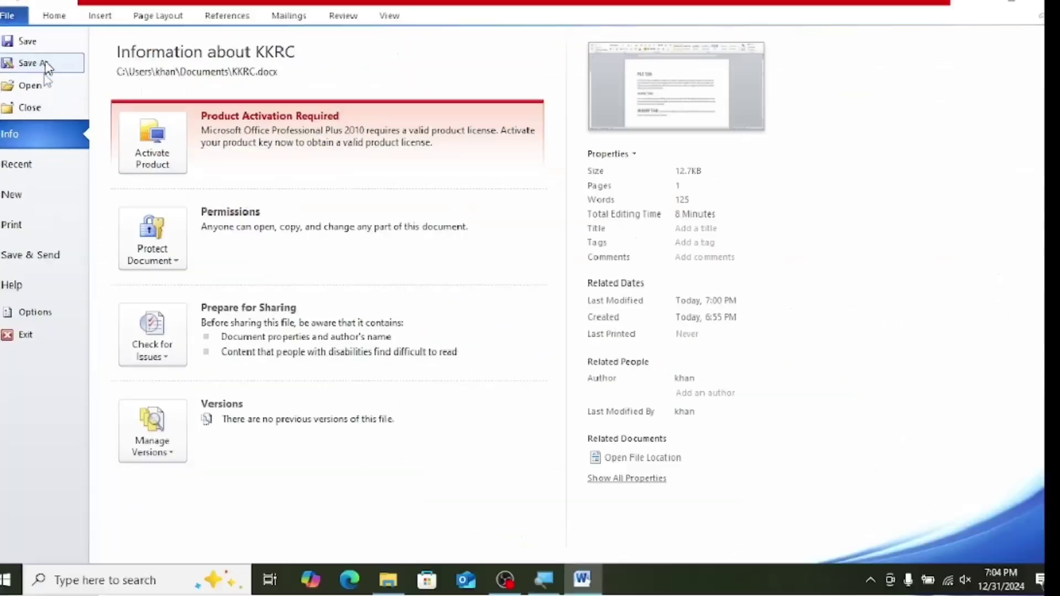
click(55, 64)
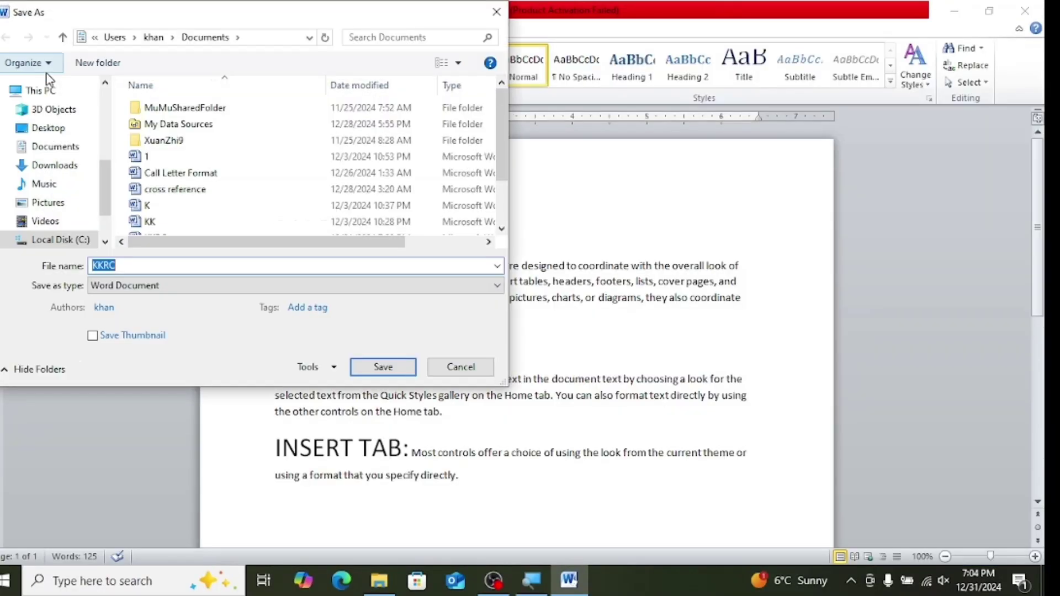
click(133, 266)
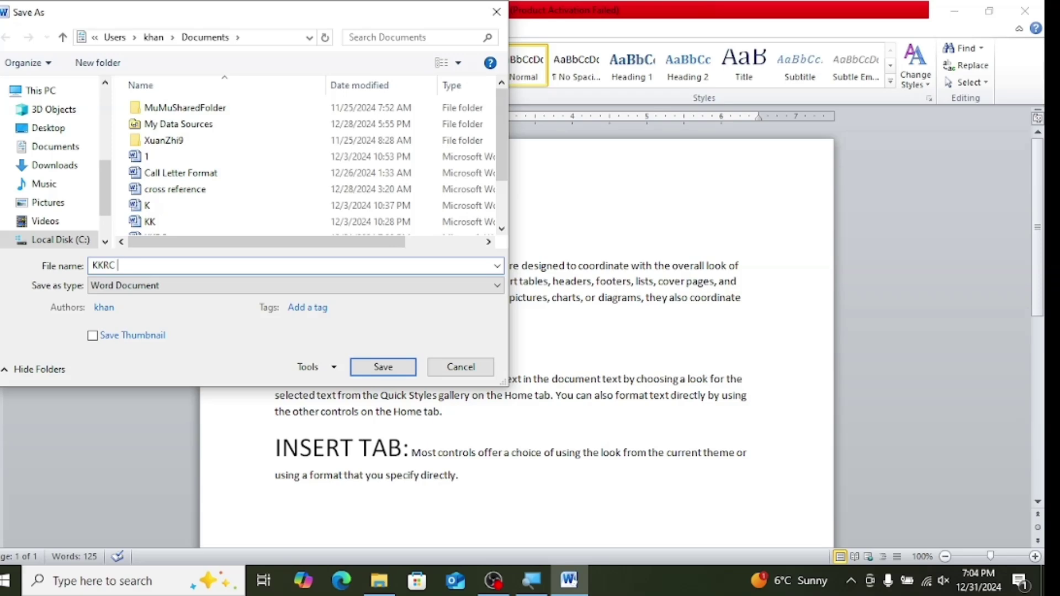
text(2)
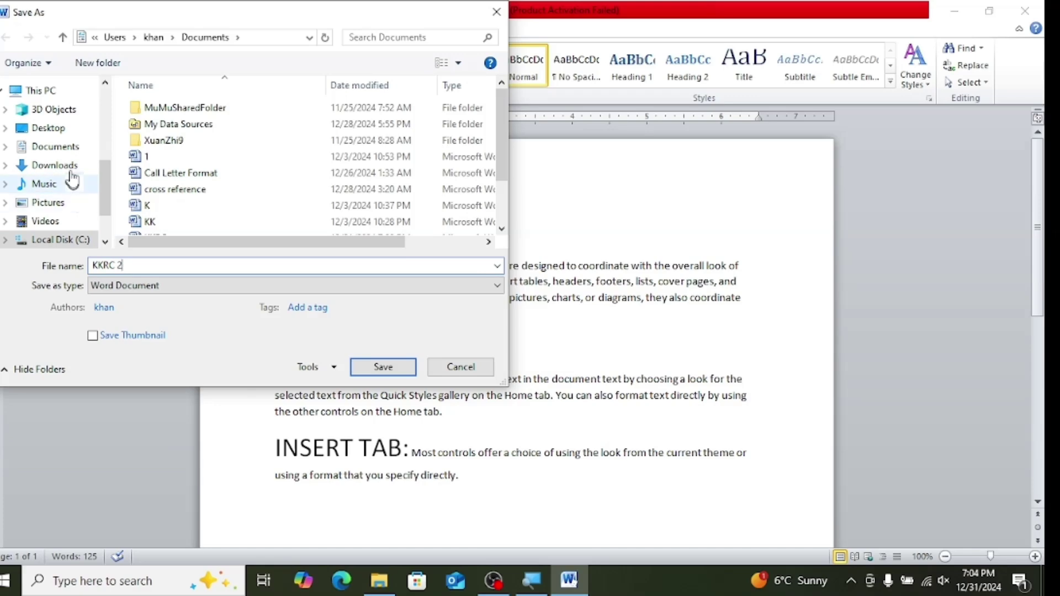
click(71, 154)
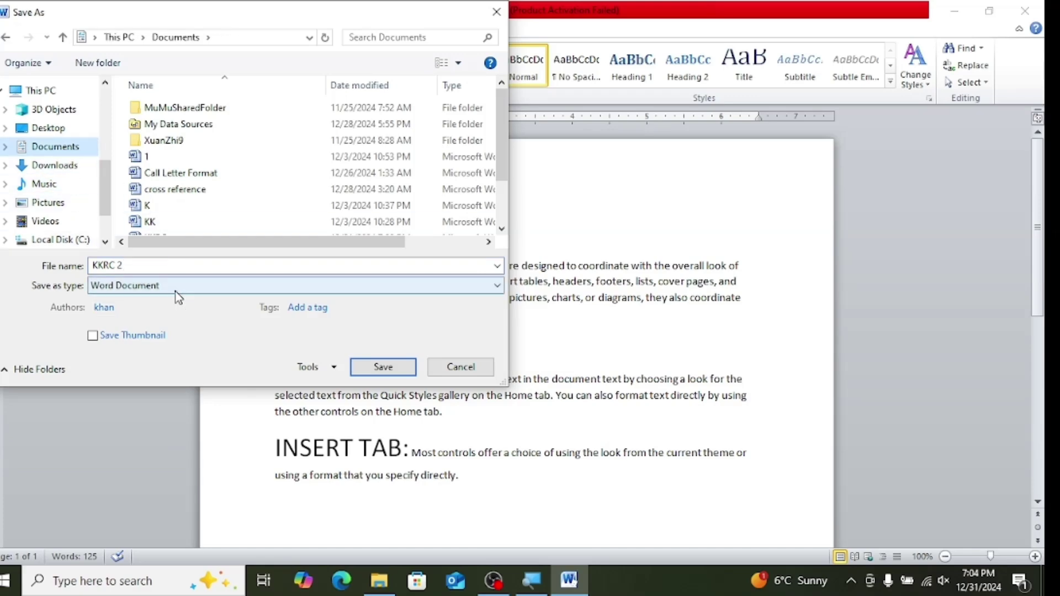
click(383, 368)
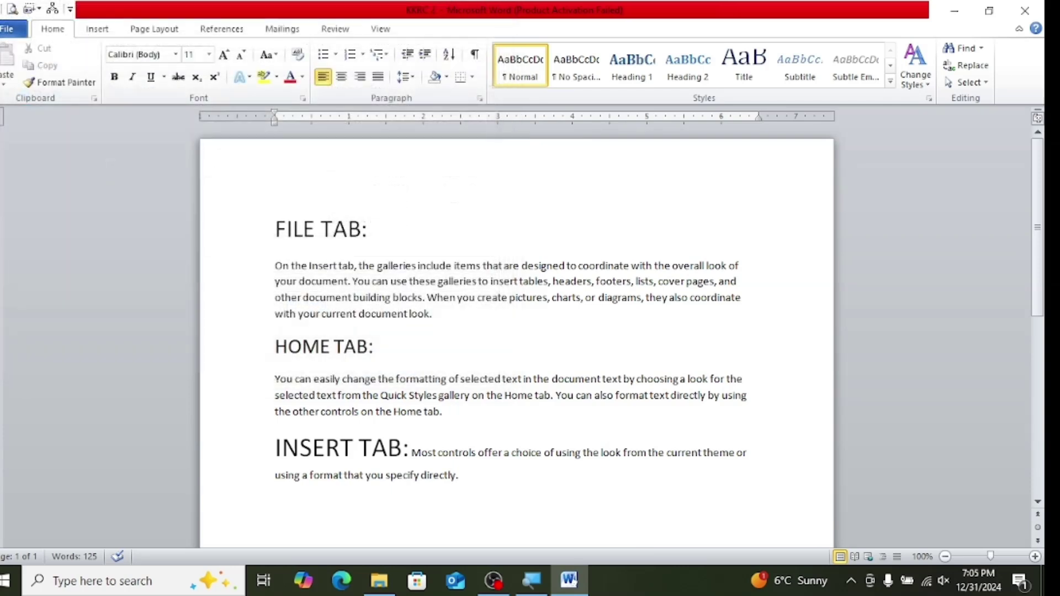
Close the document and open the Documents folder in File Explorer to check the saved files.
click(1025, 10)
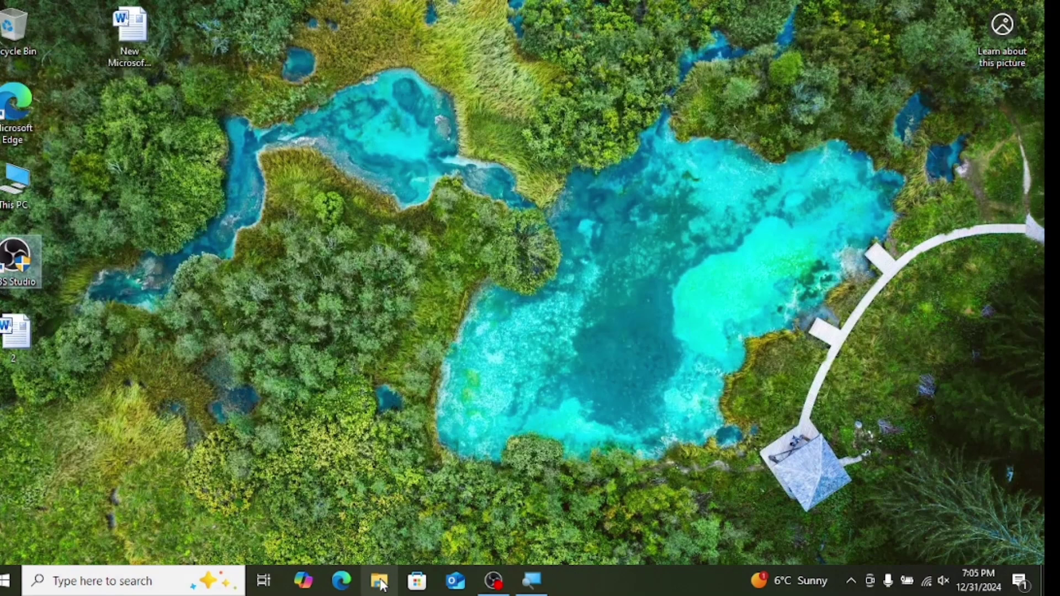
click(380, 581)
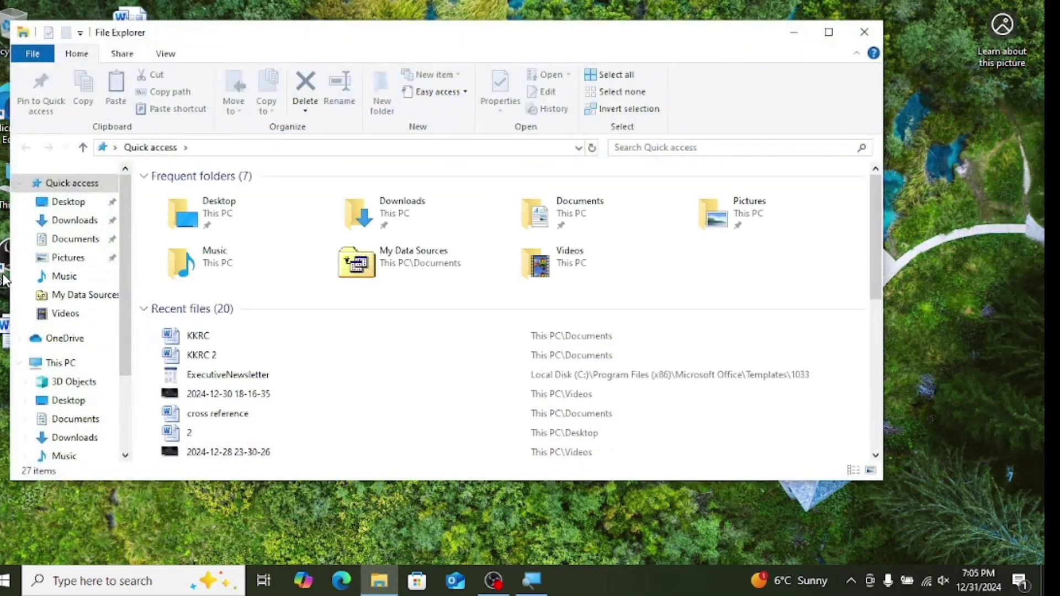
click(77, 239)
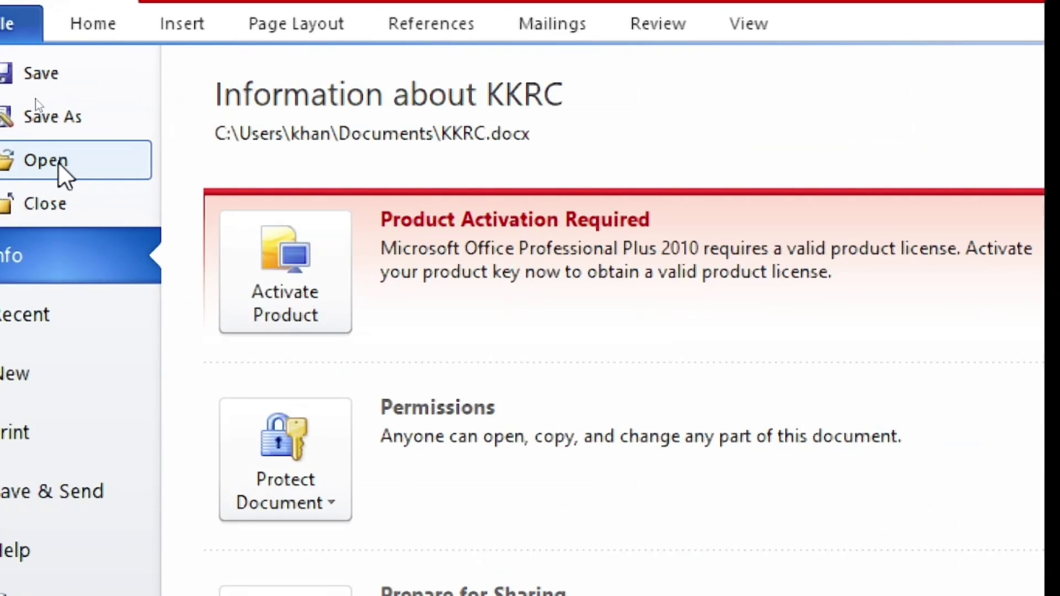
From within KKRC, open the Call Letter Format document in the Documents folder, allowing its SQL command to run.
click(59, 163)
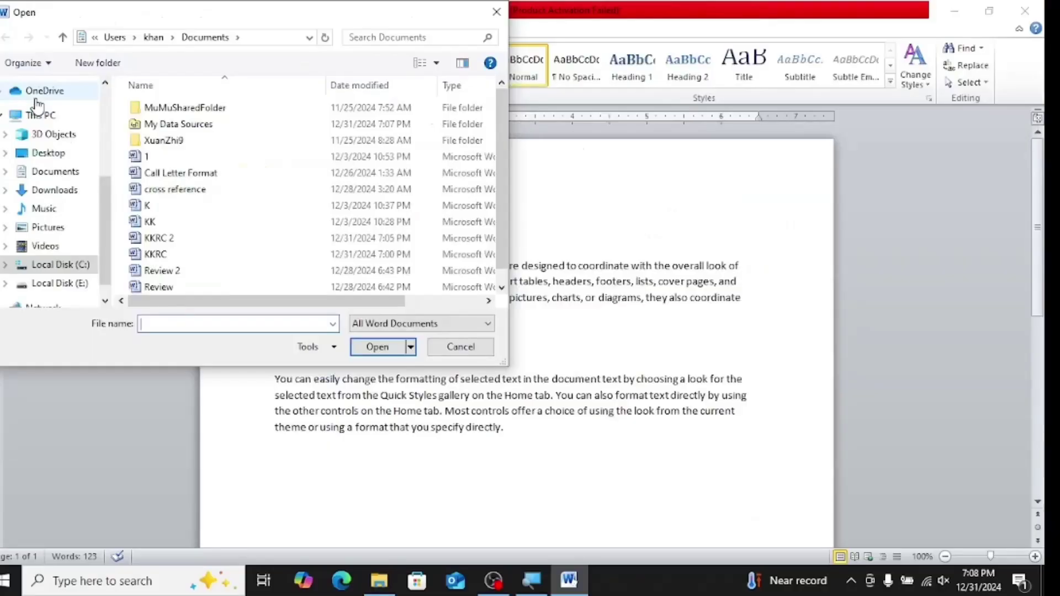
click(169, 176)
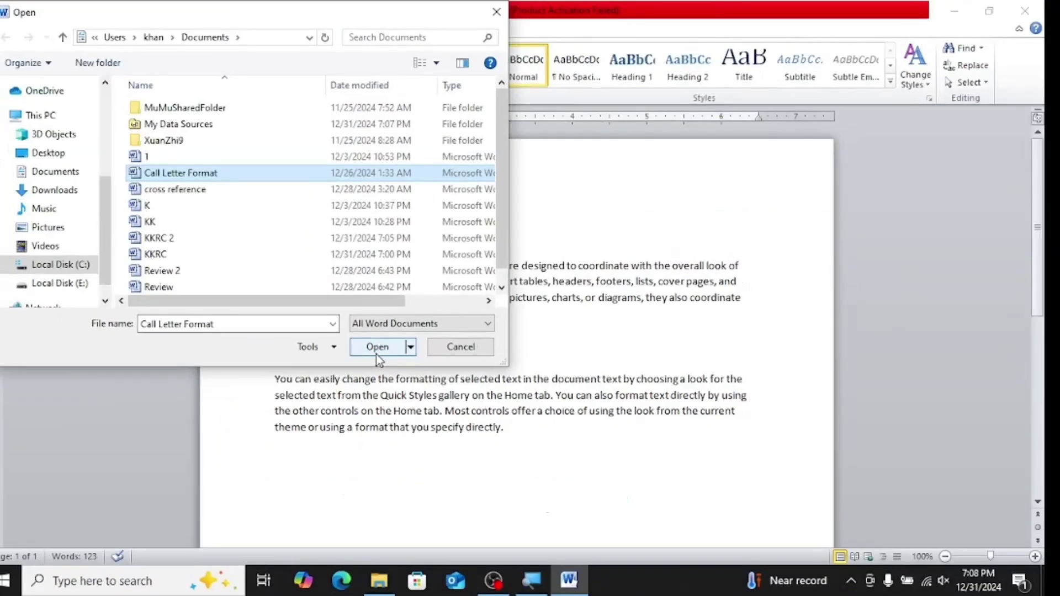
click(380, 352)
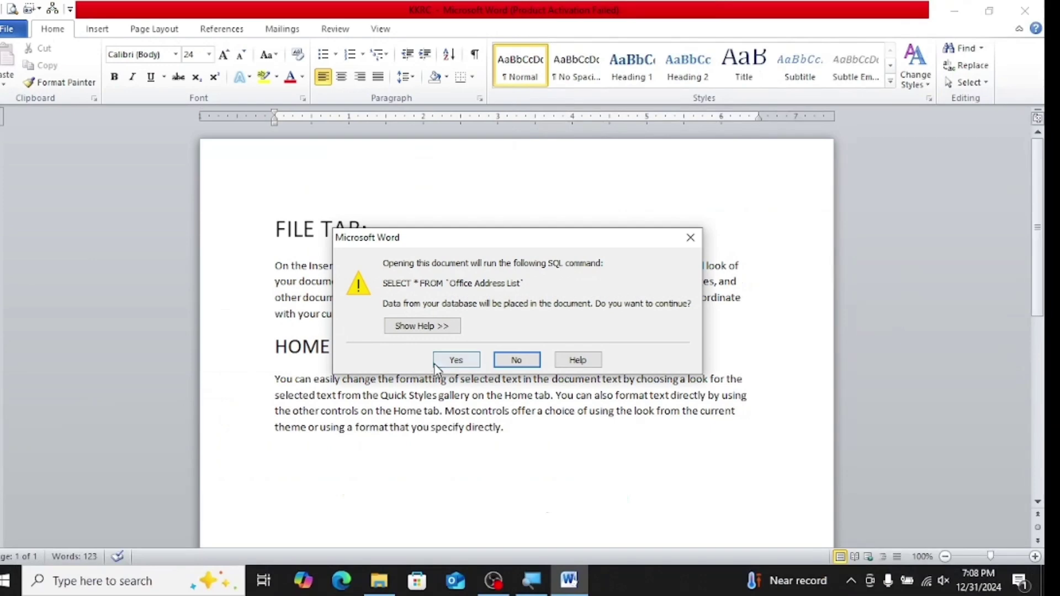
click(455, 360)
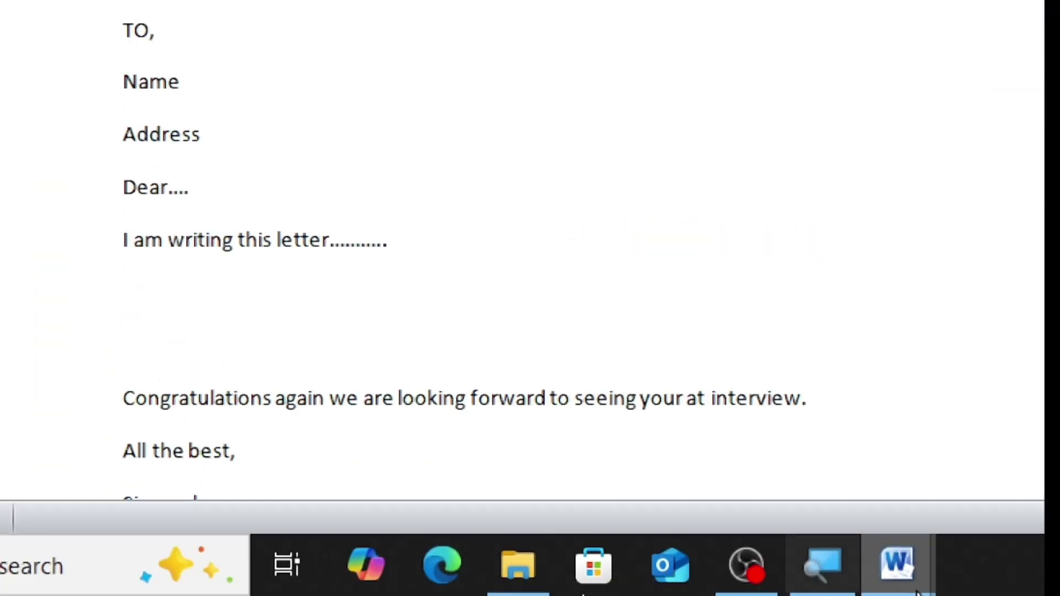
mouse_move(919, 589)
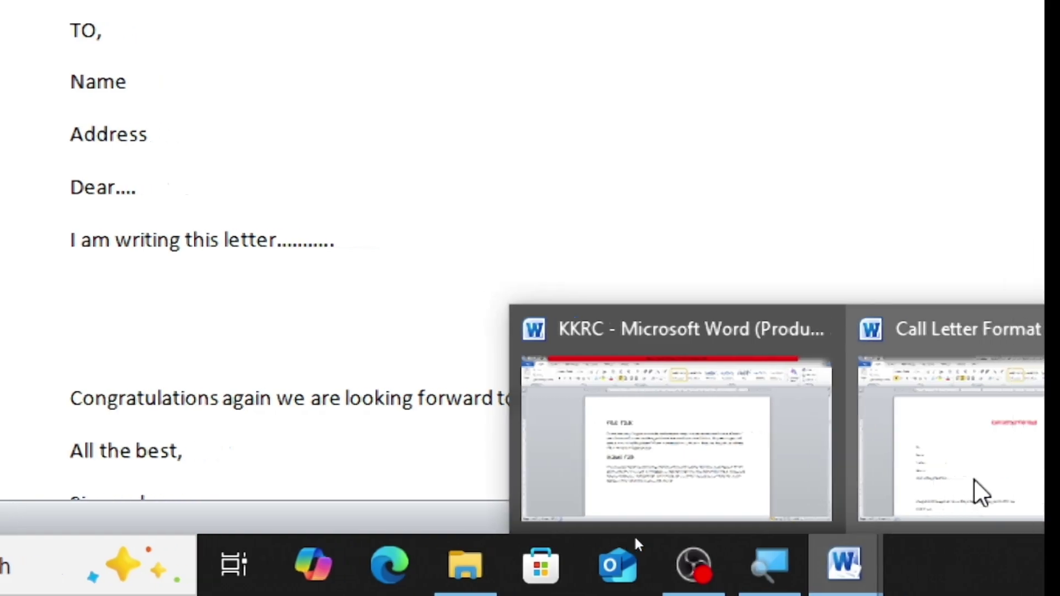
mouse_move(586, 433)
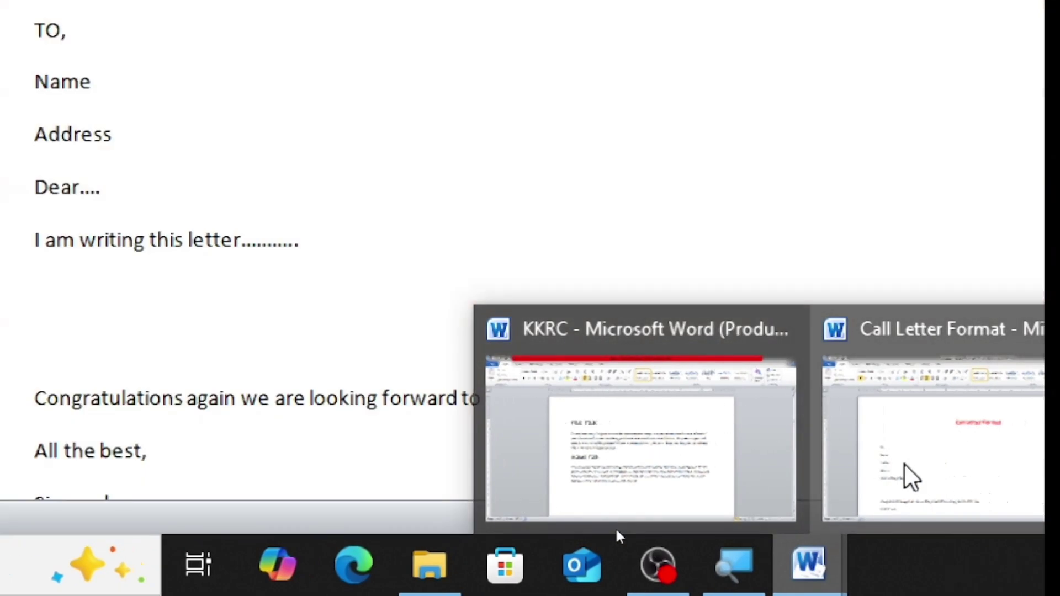
Close the Call Letter Format document and return to KKRC.
mouse_move(690, 452)
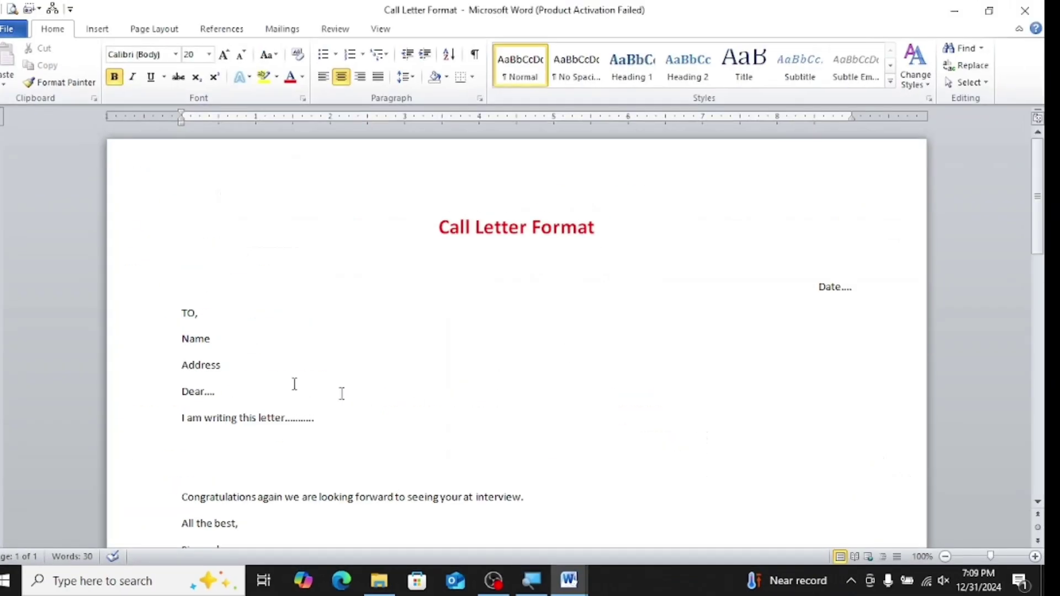
click(20, 32)
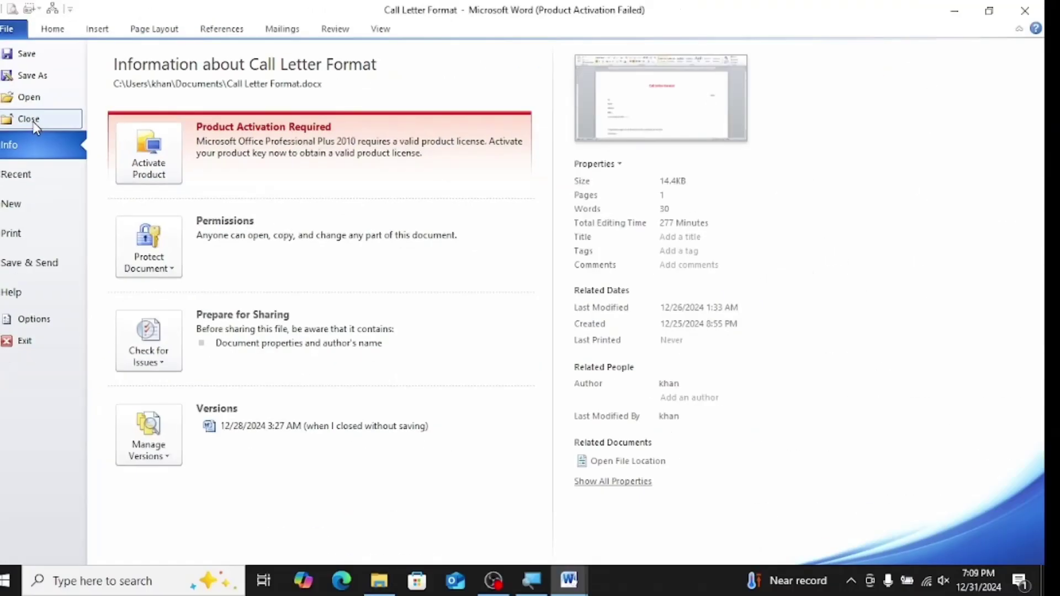
click(34, 123)
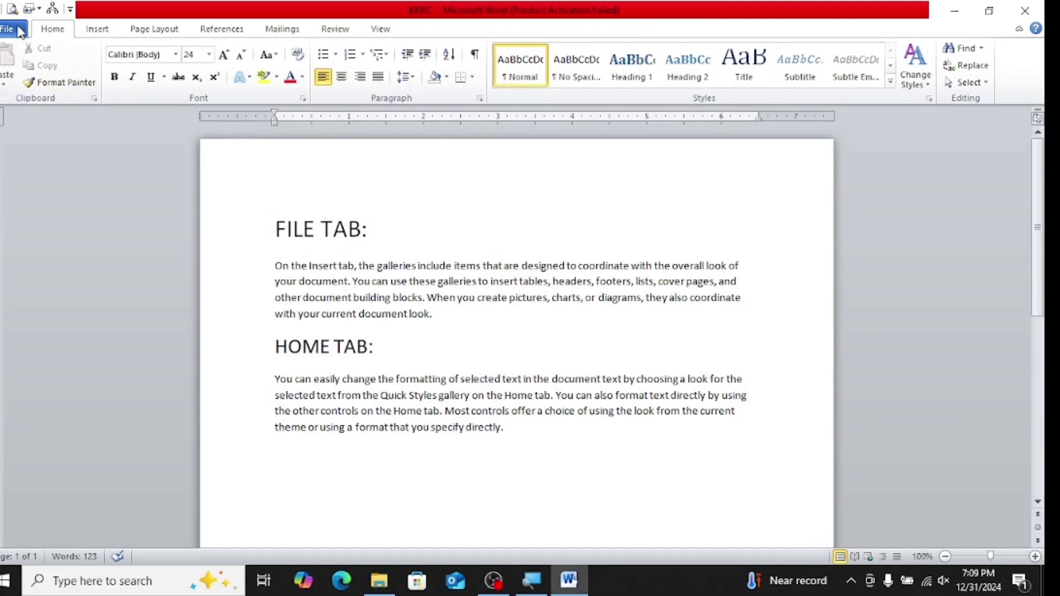
View the KKRC document's information and the list of recently used documents.
click(14, 29)
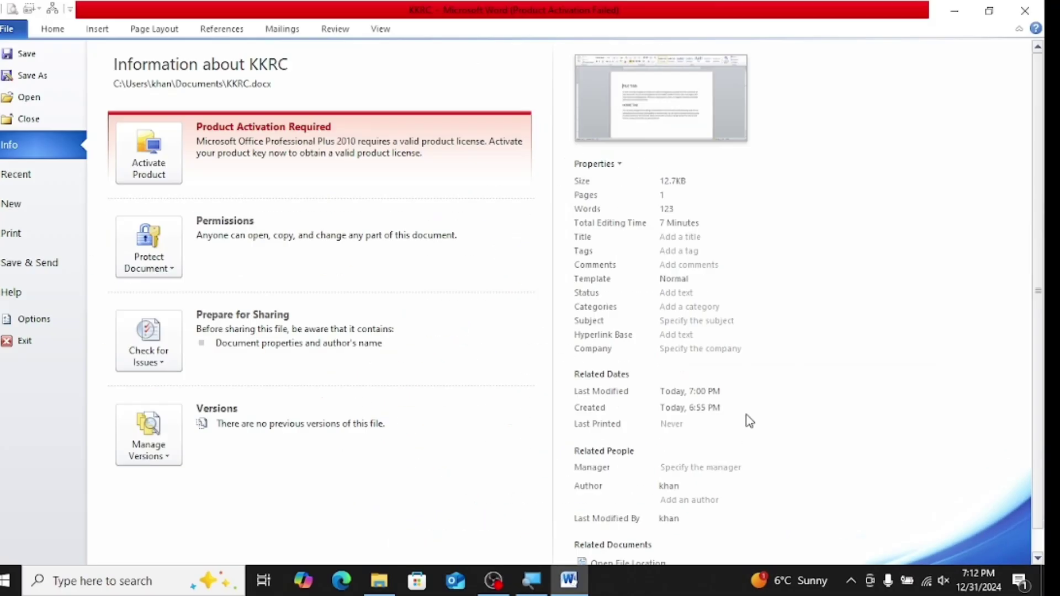
click(58, 188)
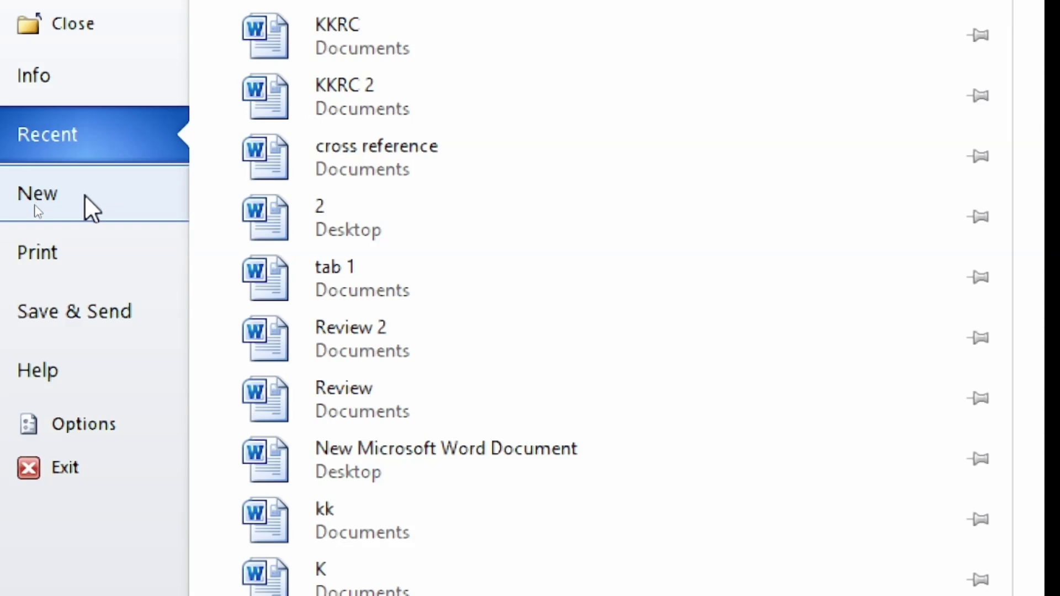
Browse the sample templates available for new documents, from Adjacency Letter through to Urban Merge Letter.
click(87, 201)
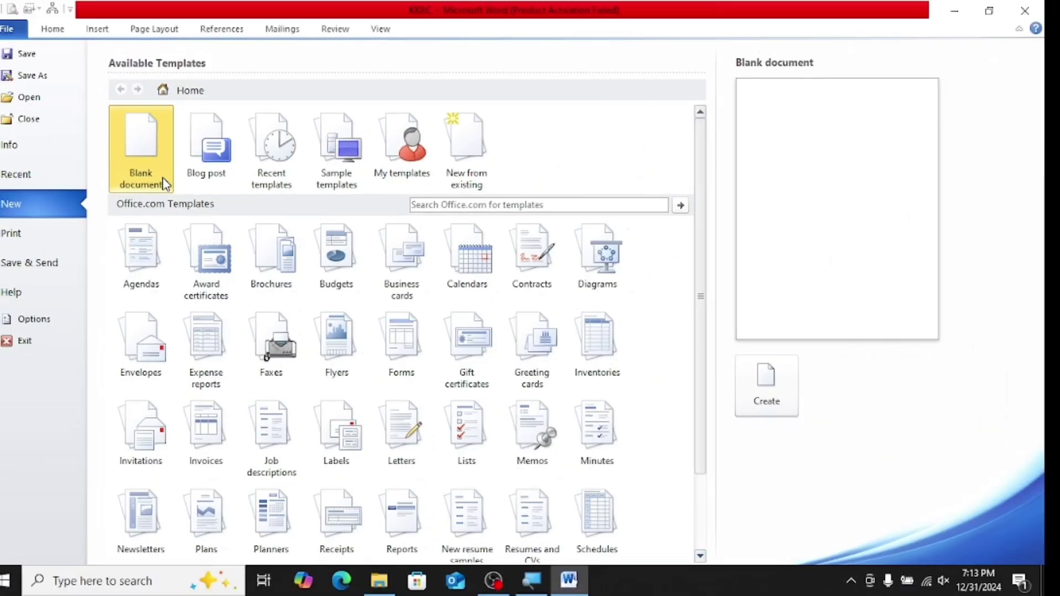
click(330, 186)
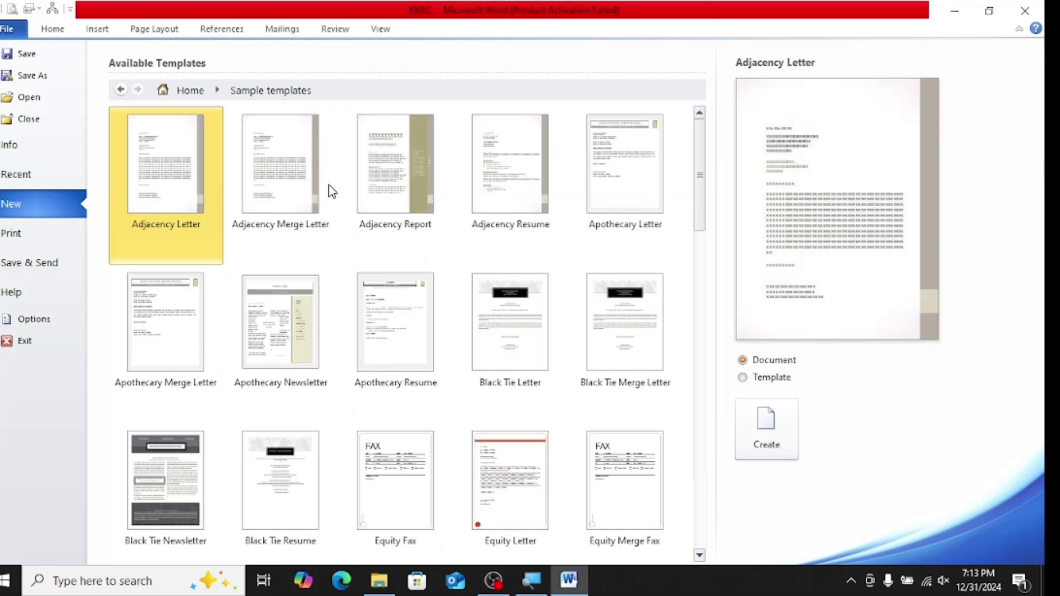
key(Down)
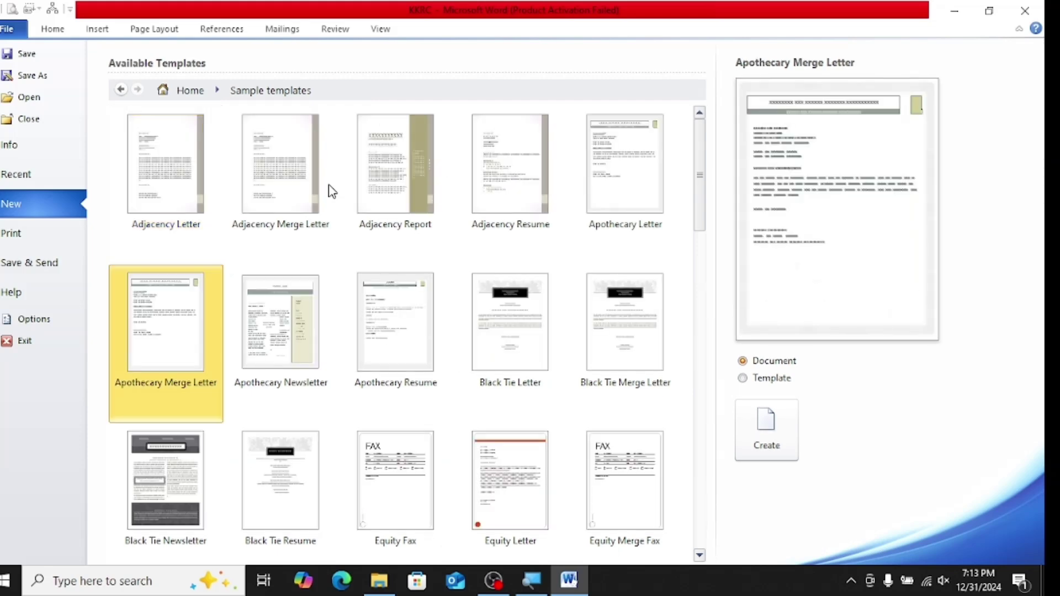
key(Down)
key(Down)
key(Down)
key(Down)
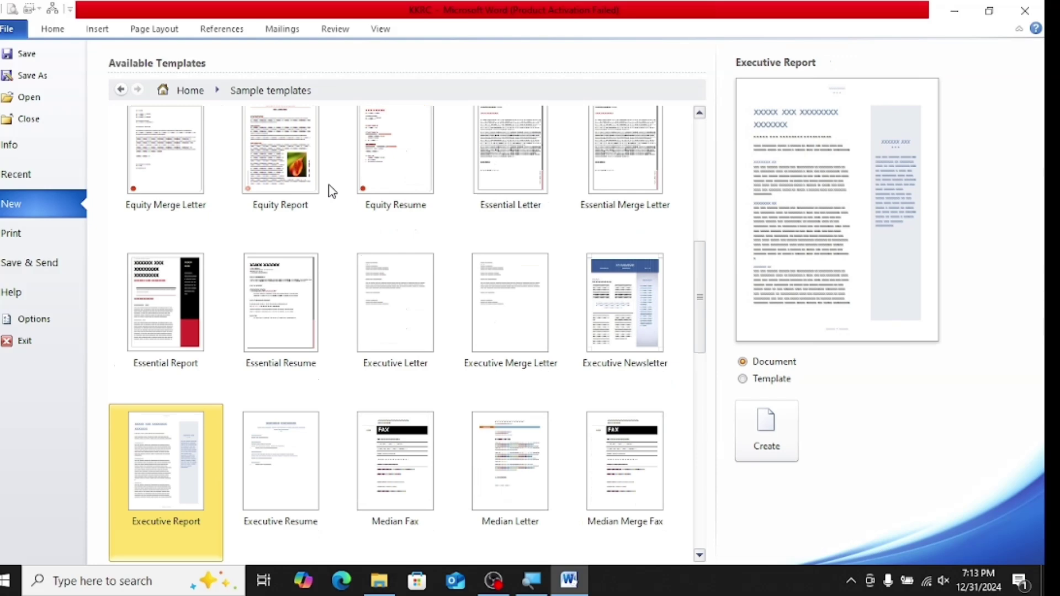
key(Down)
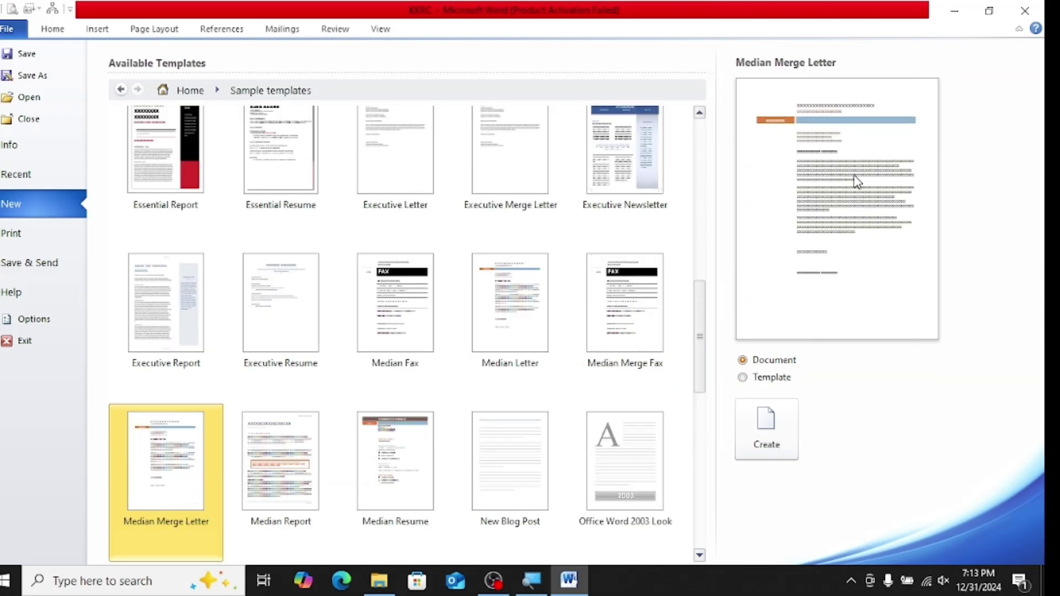
key(Down)
key(Down)
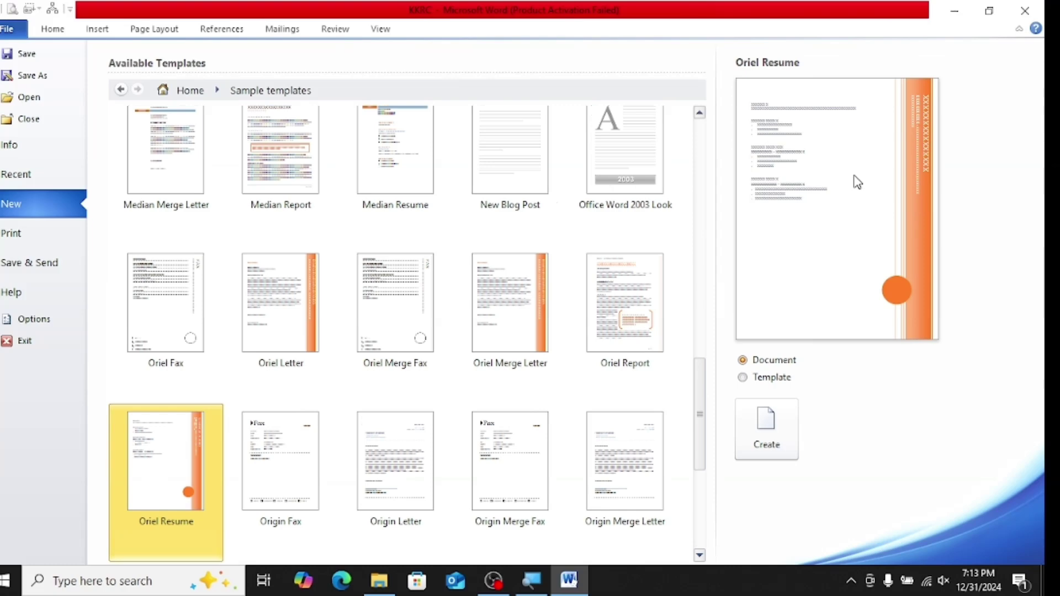
key(Down)
key(Down)
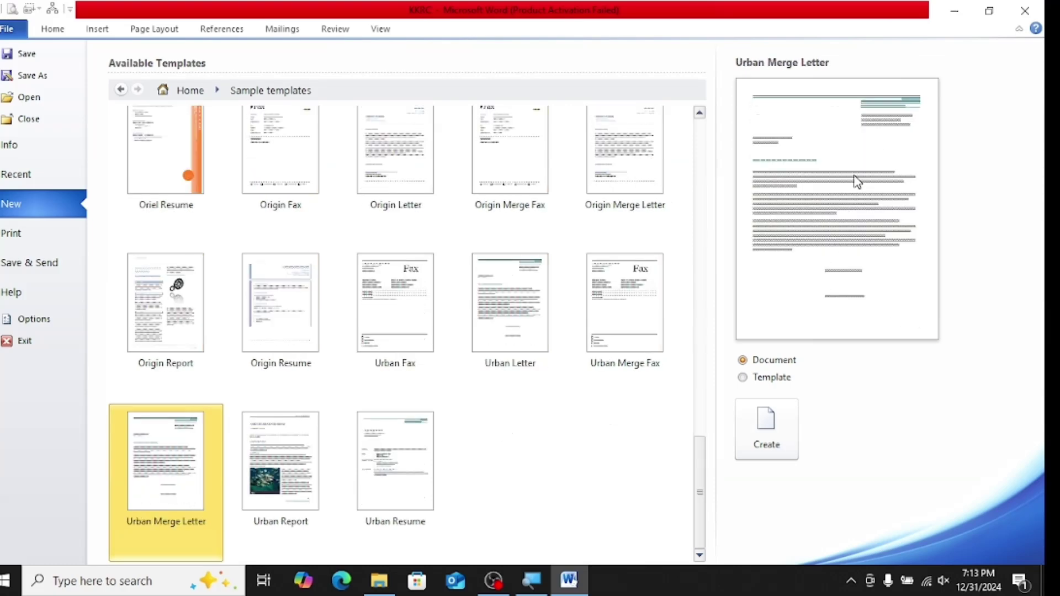
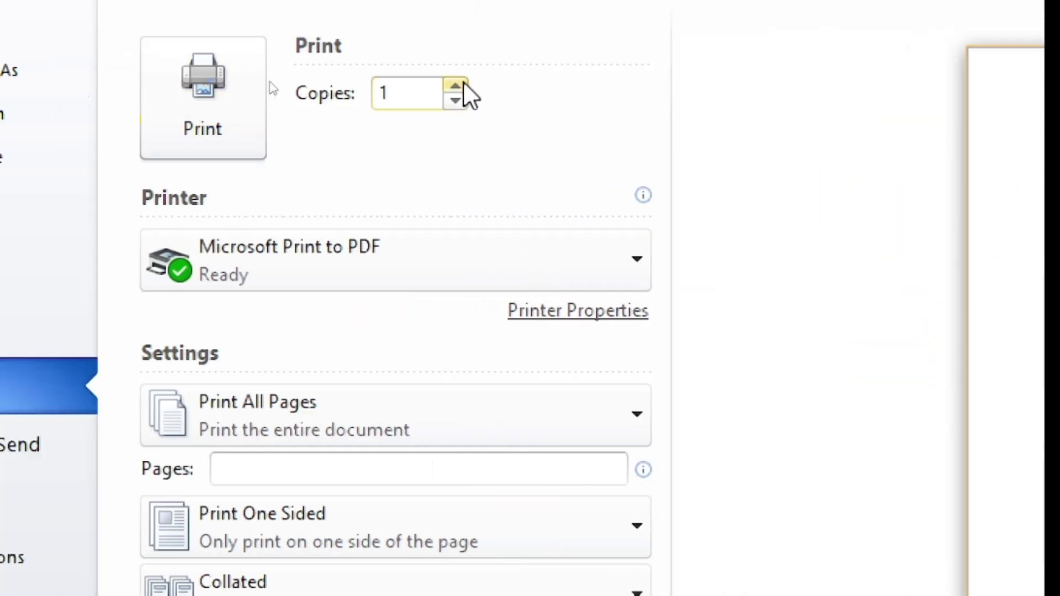
Set the number of print copies to 4.
click(456, 86)
click(456, 86)
click(486, 113)
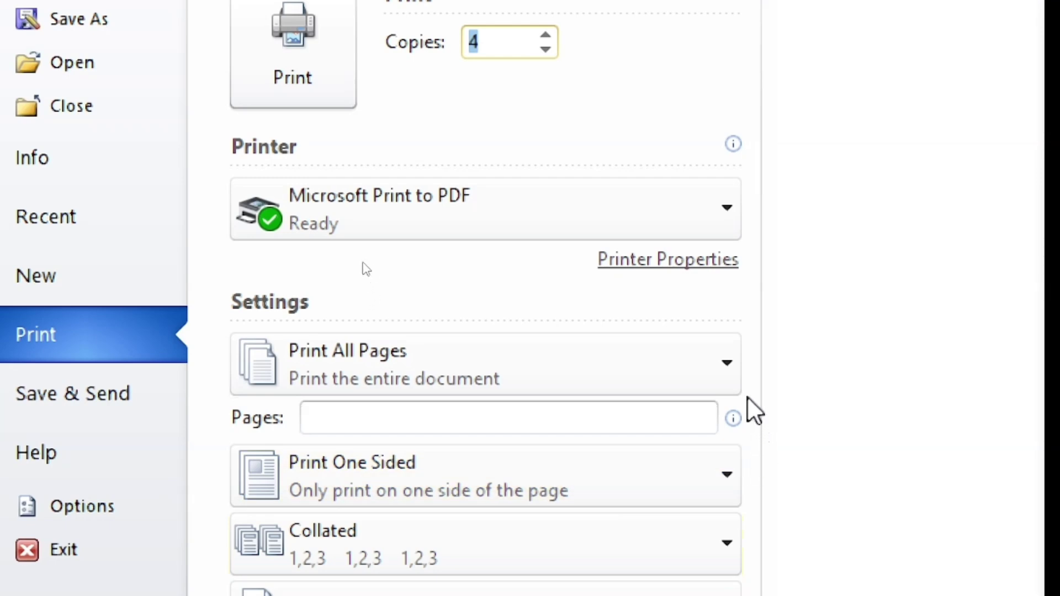
Examine the print range choices and the one-sided or both-sides printing choices, keeping the current settings.
click(722, 370)
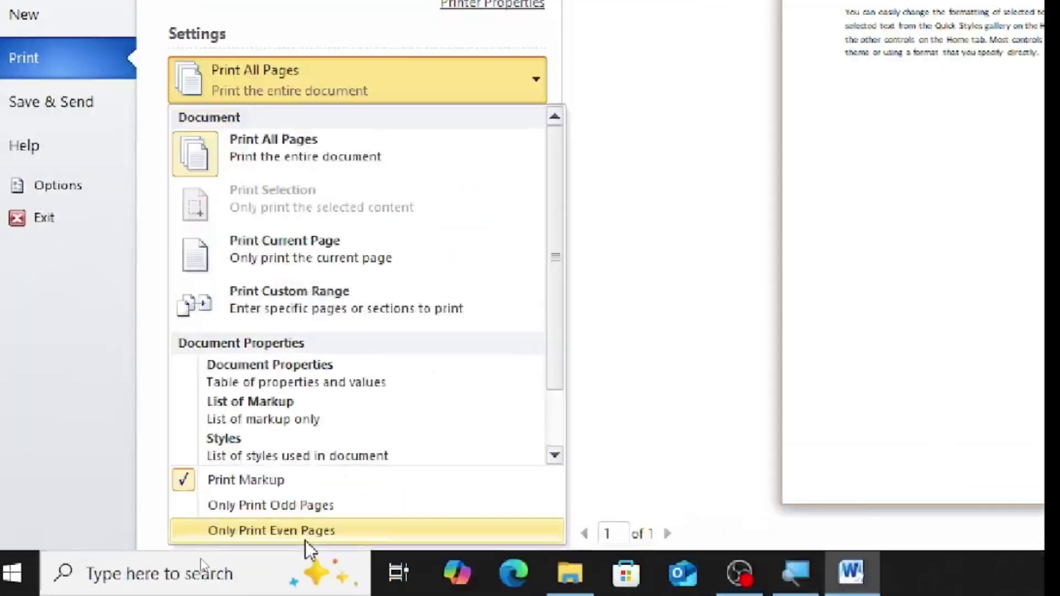
click(411, 521)
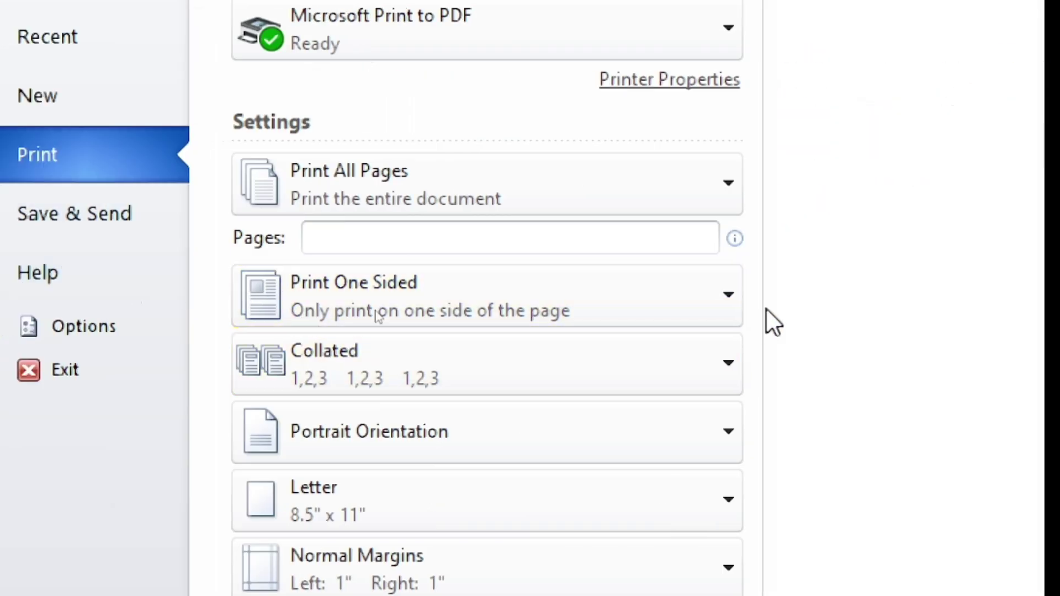
click(736, 302)
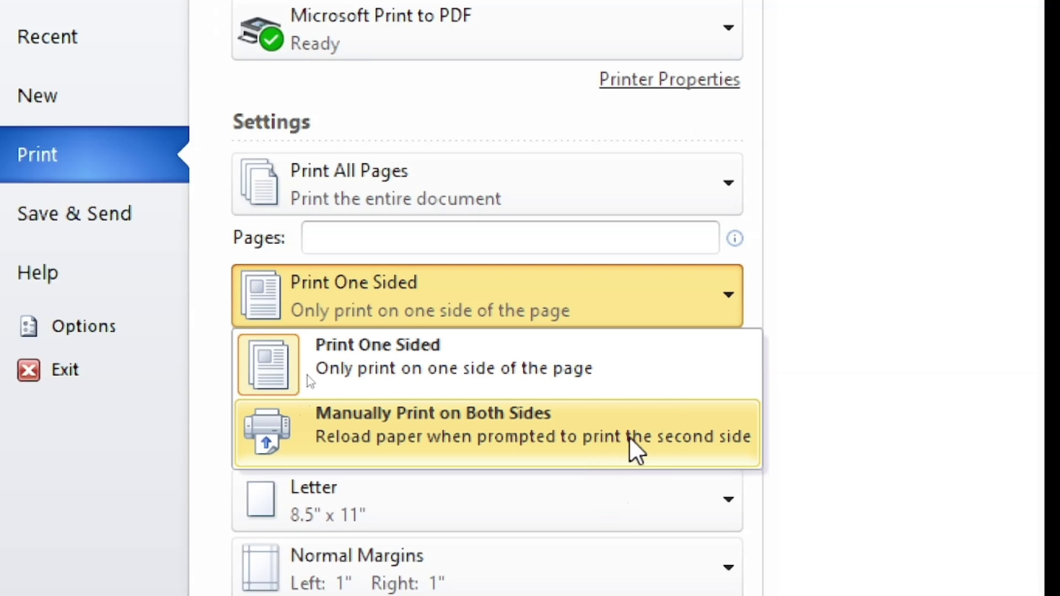
click(838, 286)
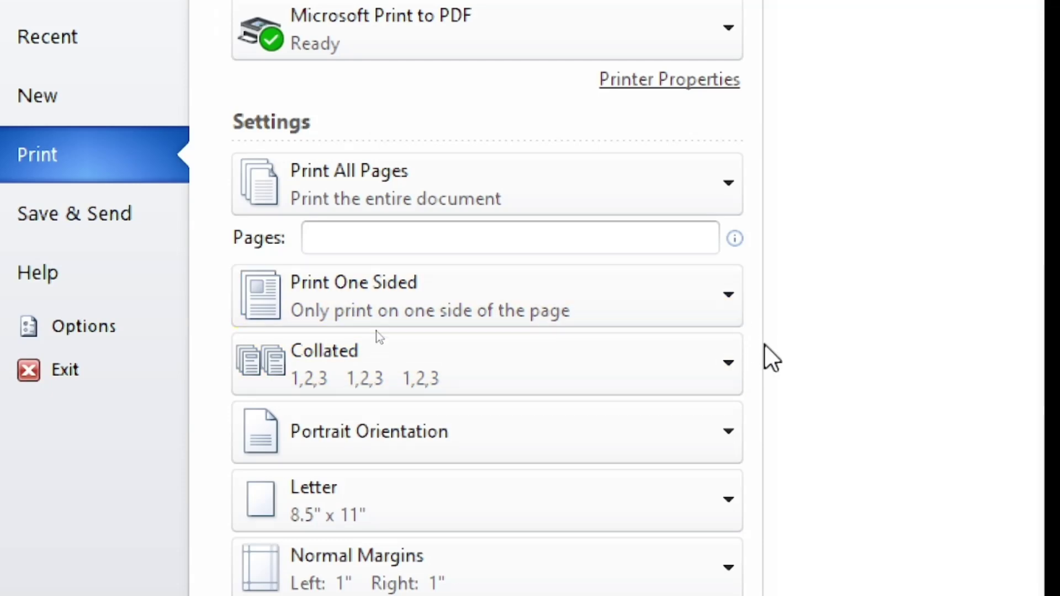
Examine the collation choices and the page orientation choices for printing without changing either setting.
click(730, 363)
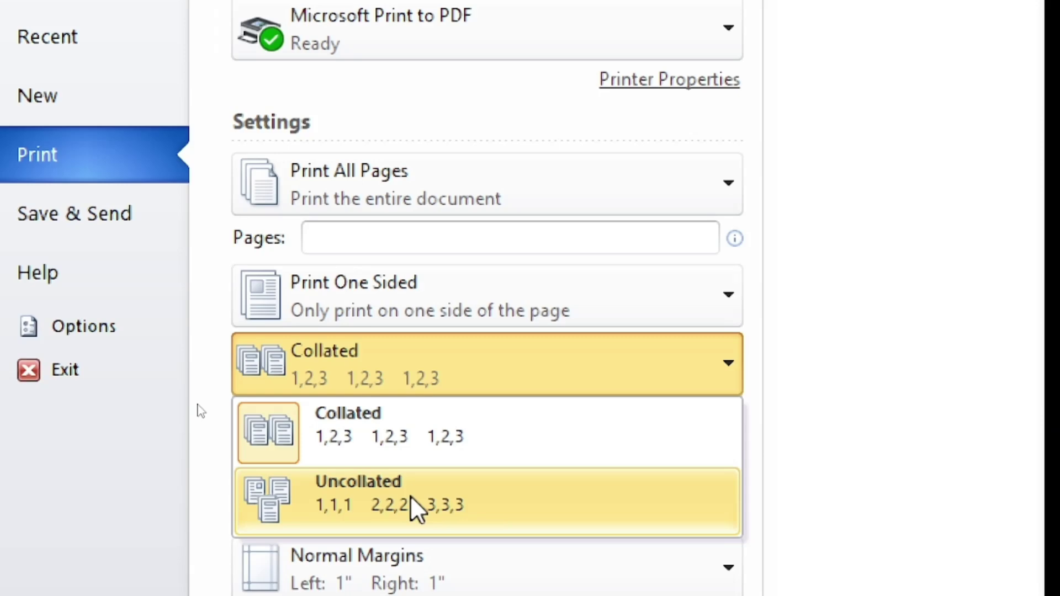
click(851, 440)
scroll(445, 497, down, 1)
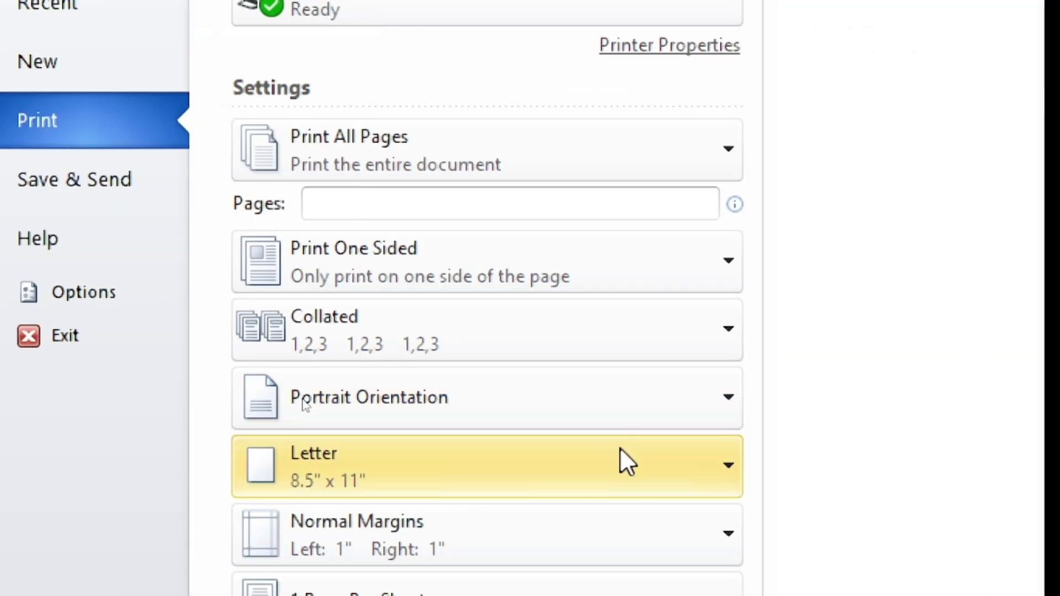
click(728, 398)
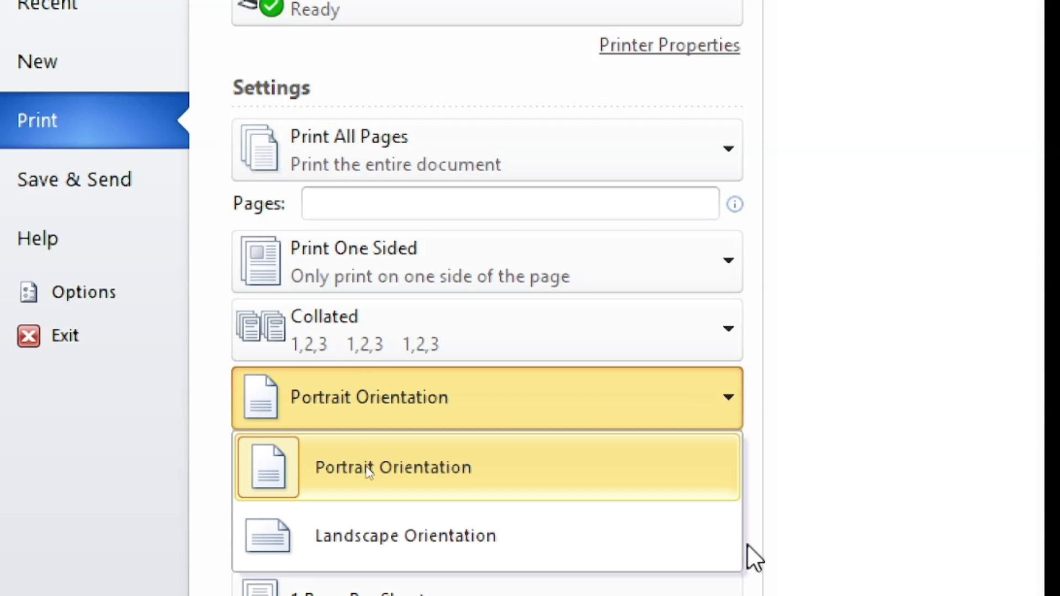
scroll(747, 556, down, 2)
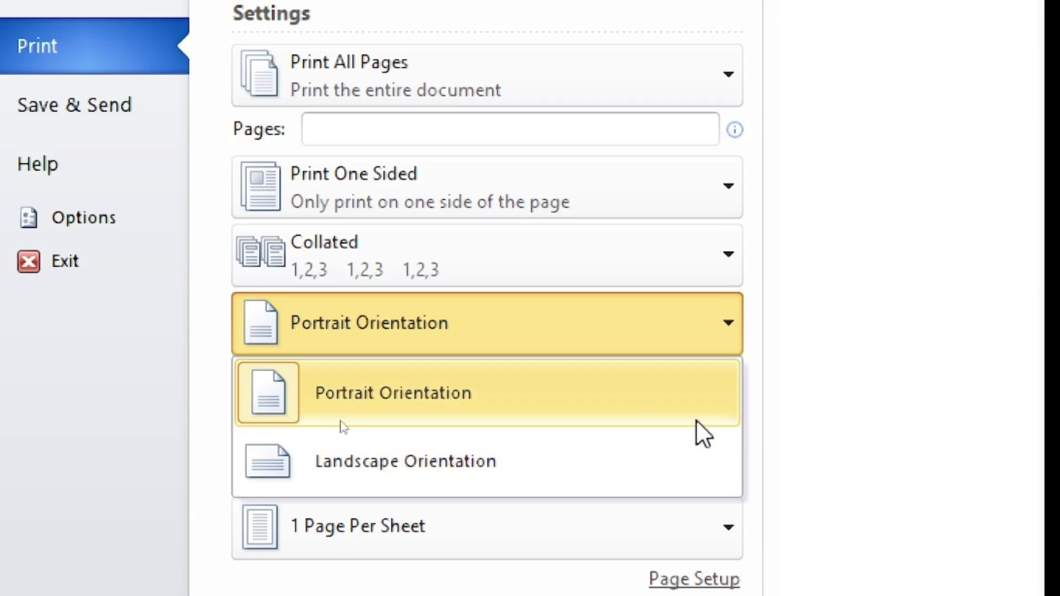
click(886, 436)
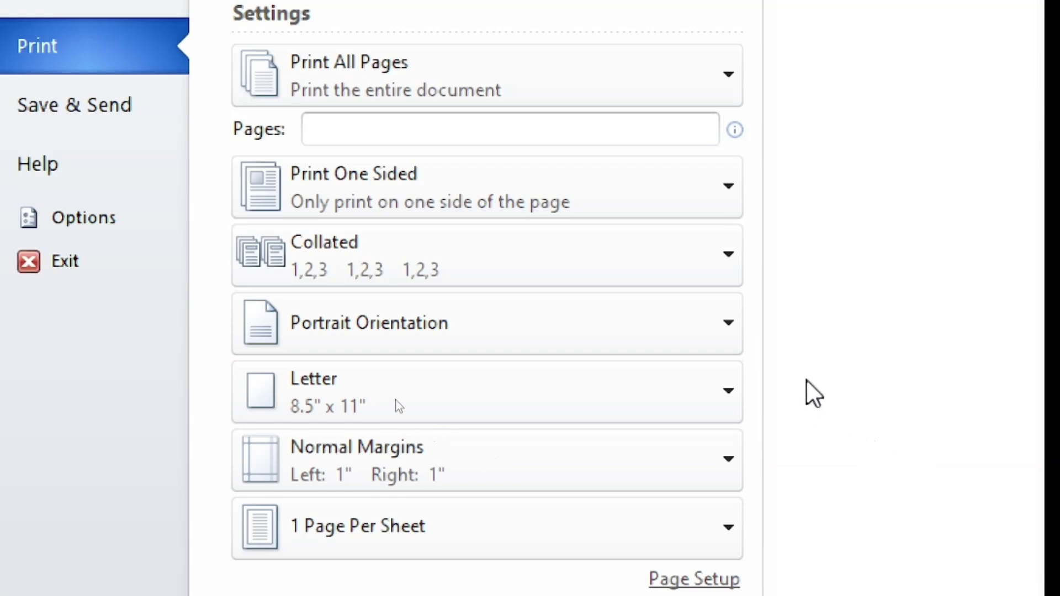
Examine the available paper sizes and the preset margins for printing, keeping the current selections.
click(737, 393)
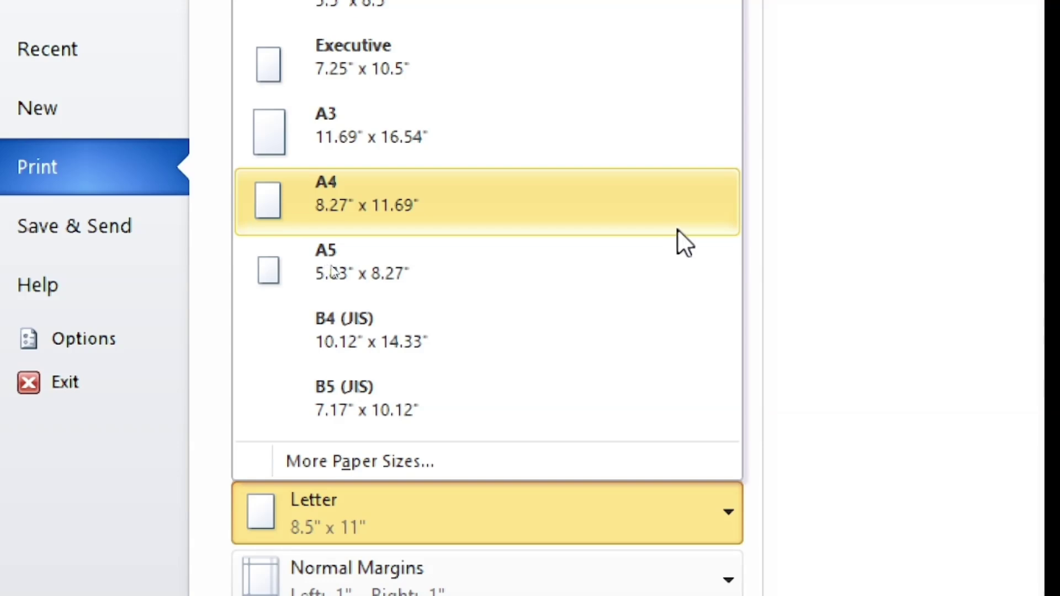
click(839, 259)
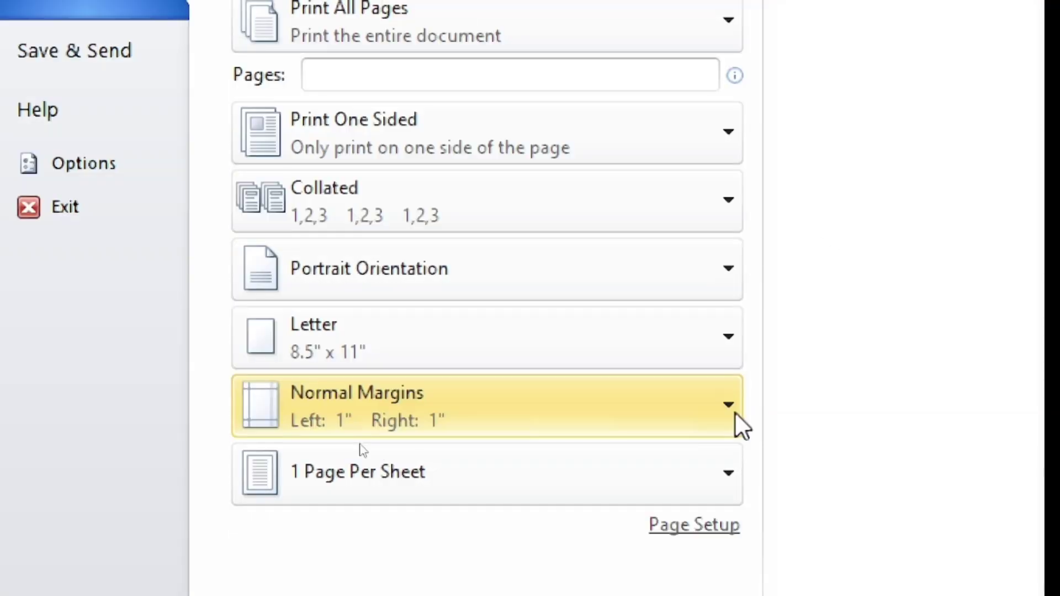
click(734, 412)
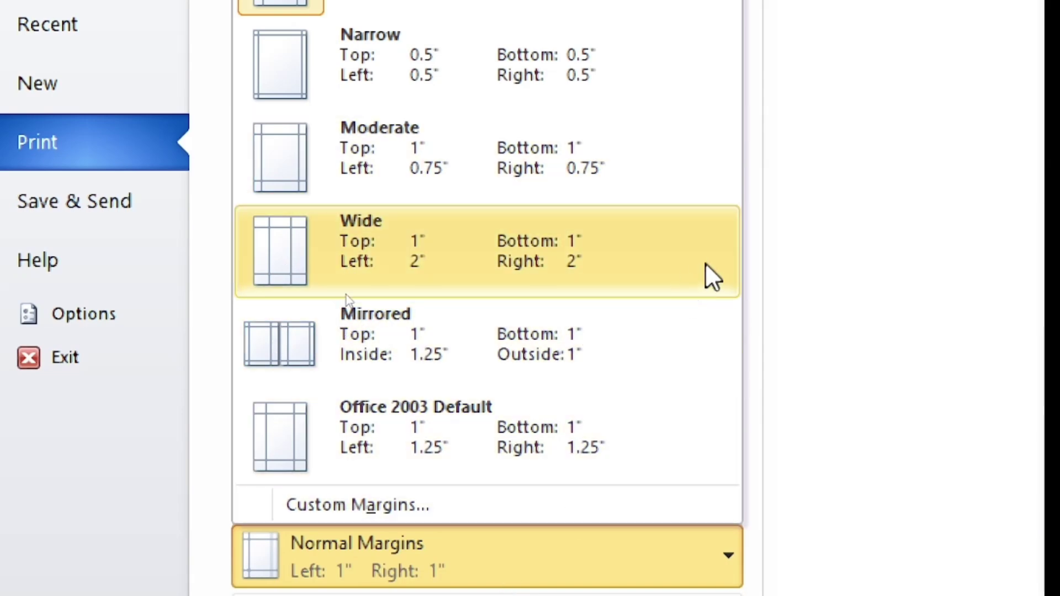
click(812, 225)
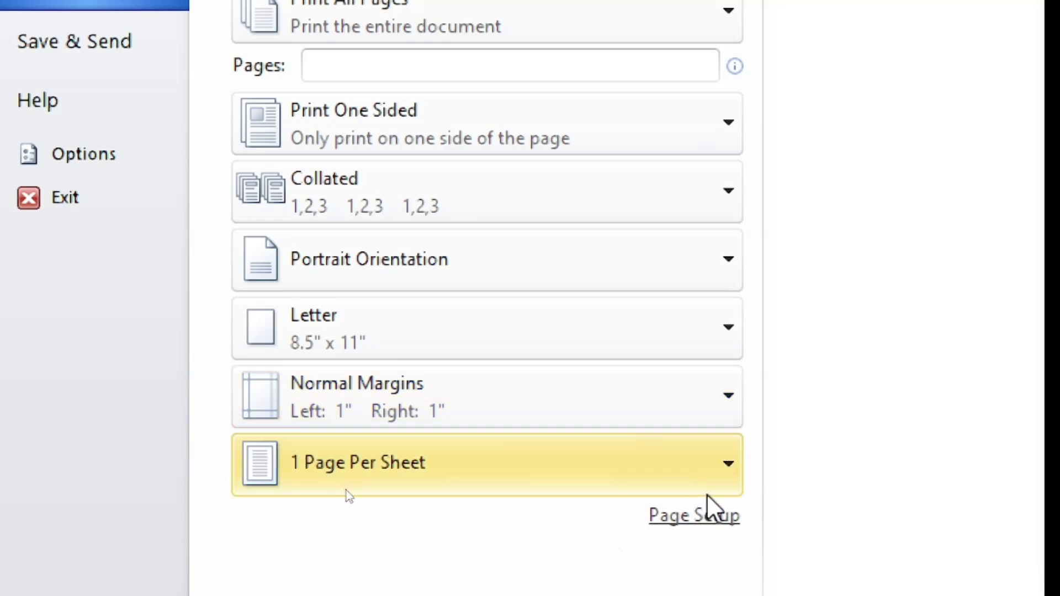
Examine the pages-per-sheet choices for printing without picking a different one.
click(729, 464)
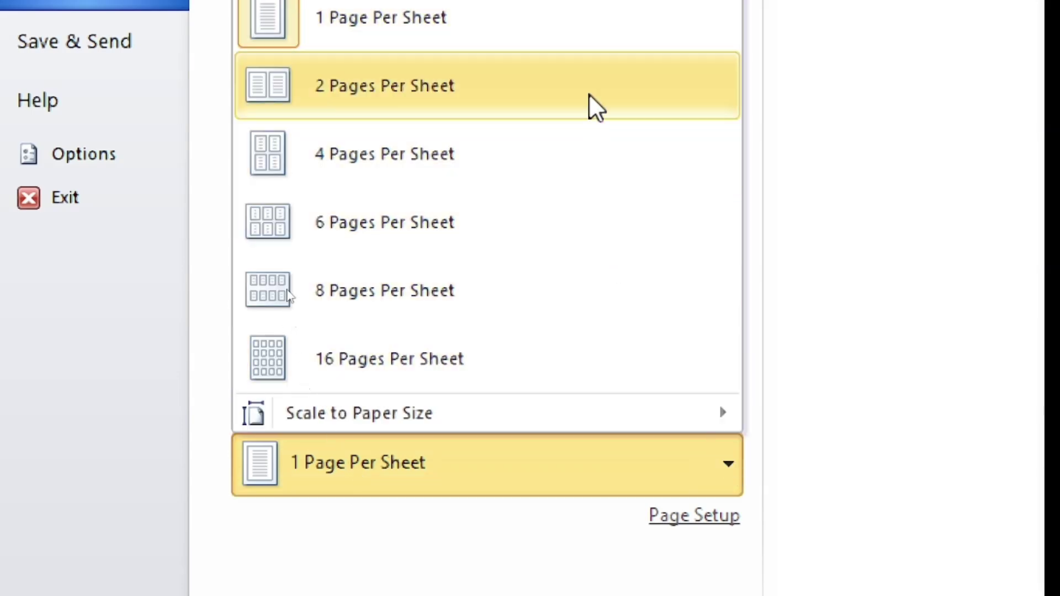
click(808, 266)
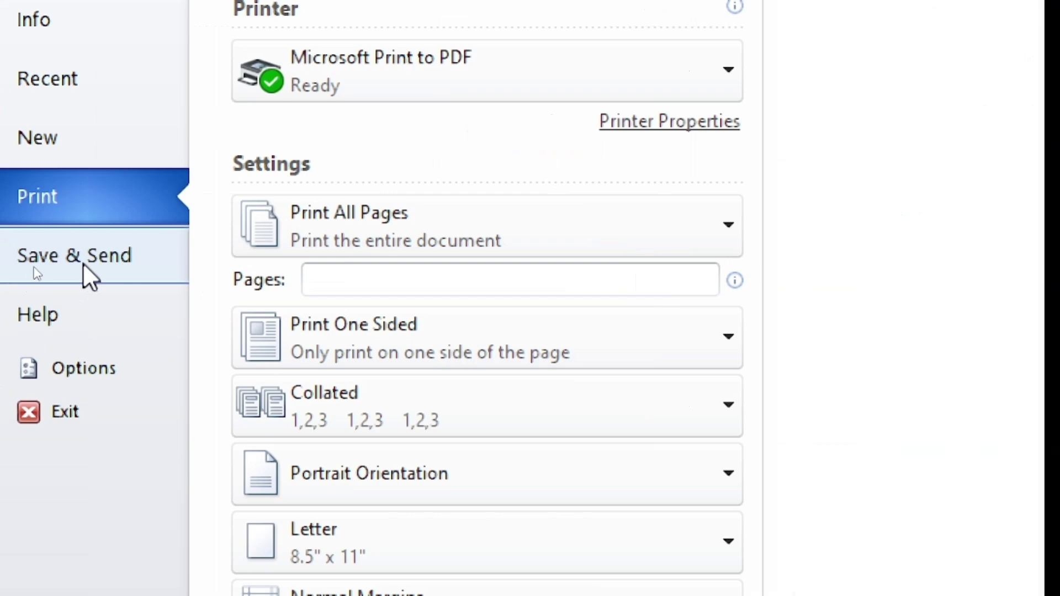
Examine the Save & Send file types and the Publish as PDF or XPS dialog for KKRC, closing it without publishing.
click(83, 263)
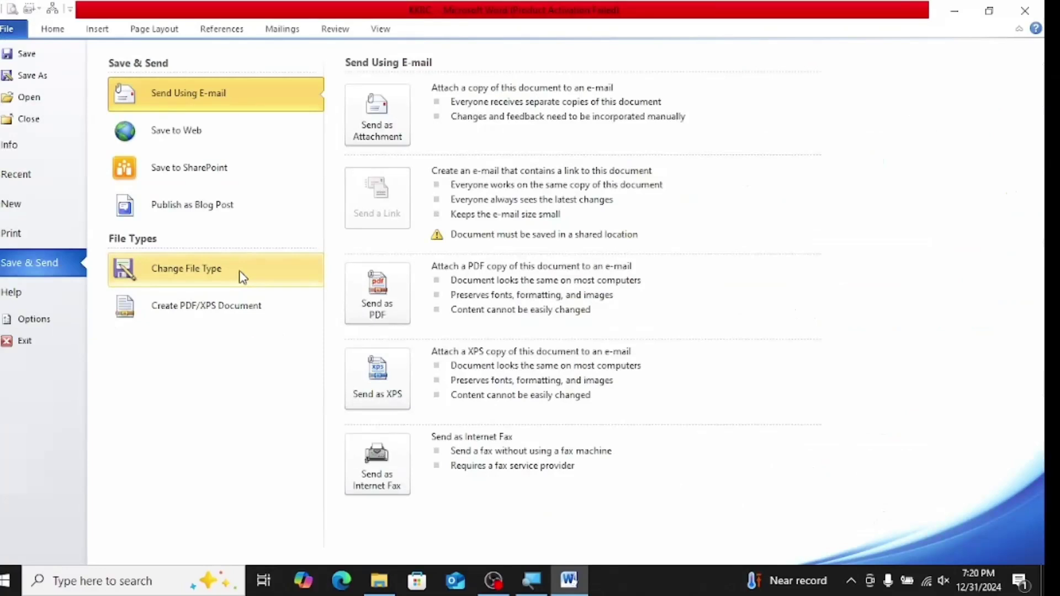
click(242, 277)
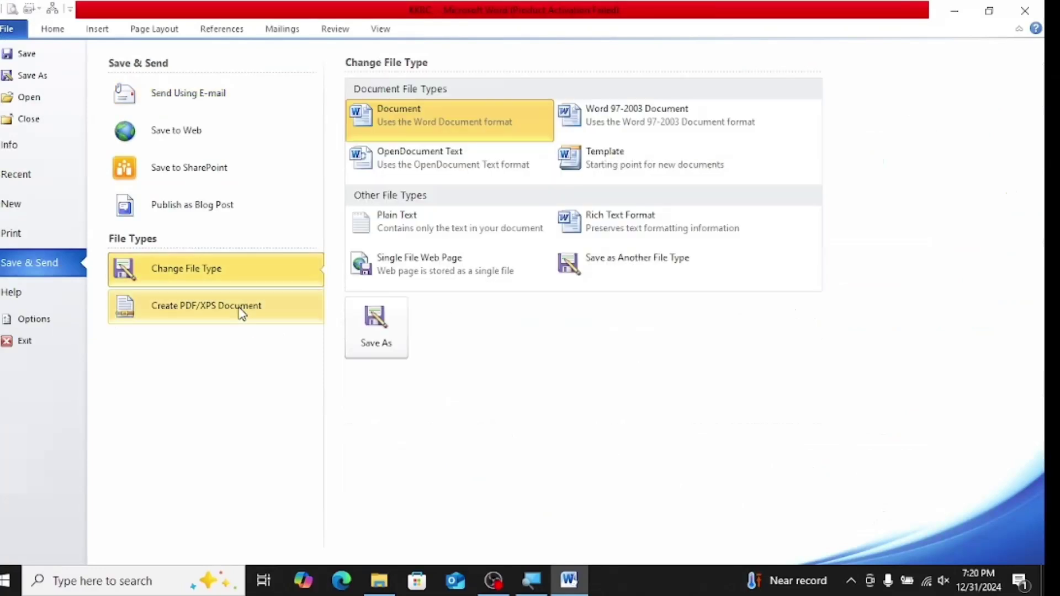
click(242, 312)
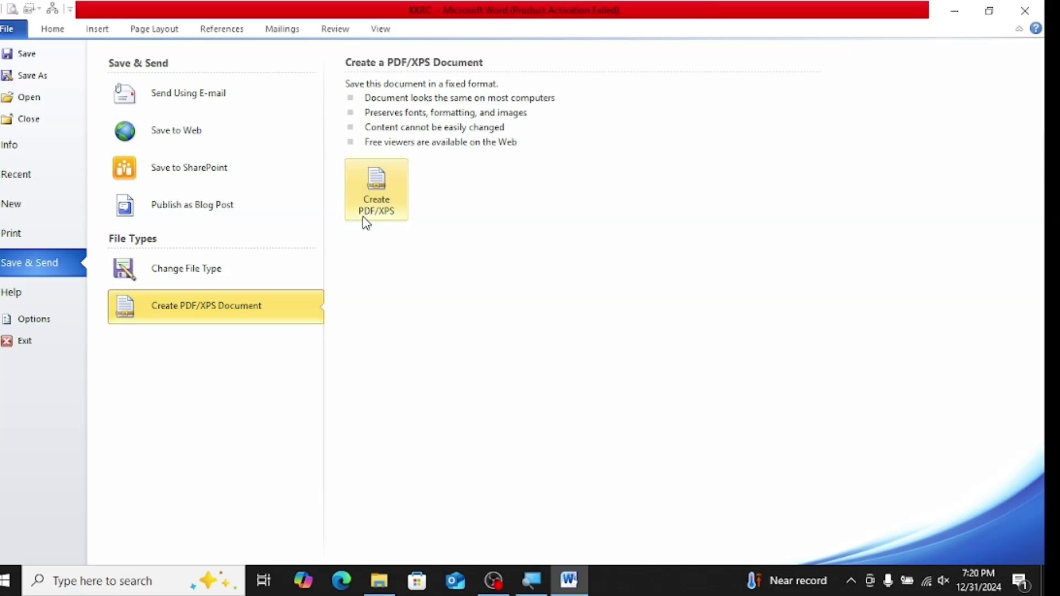
click(375, 199)
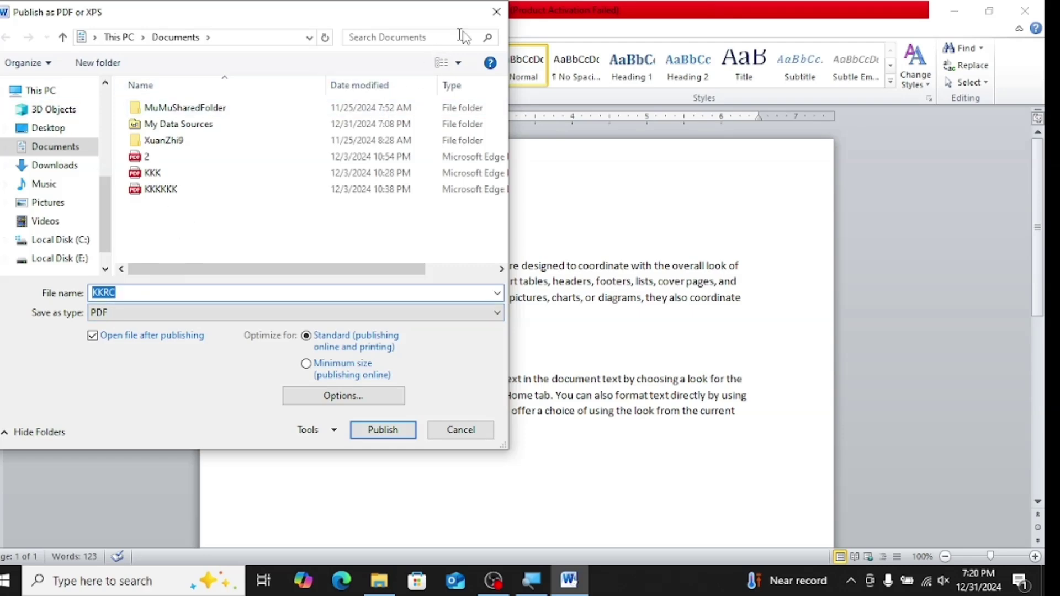
click(496, 11)
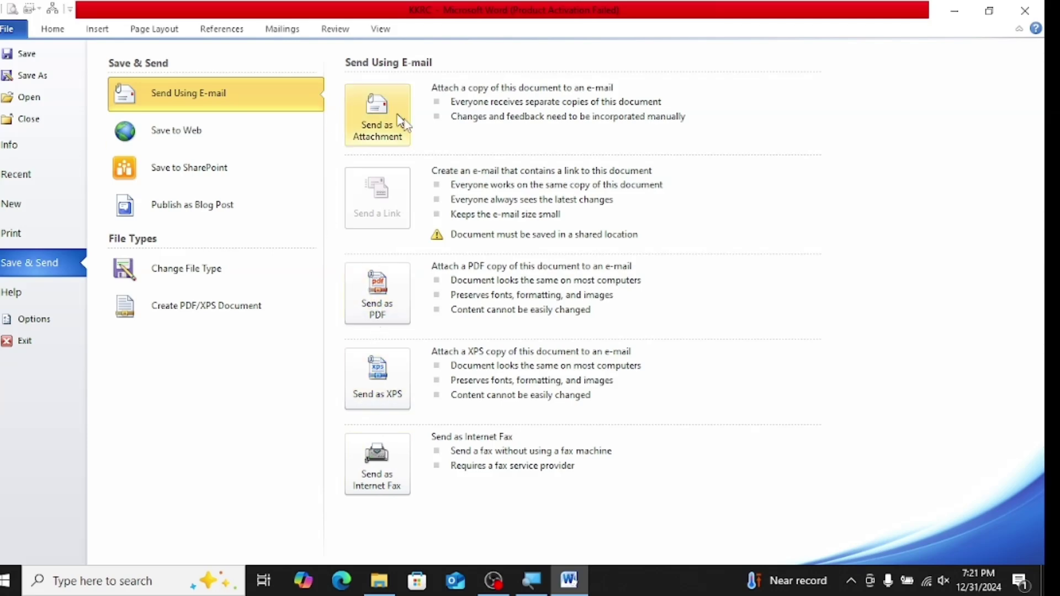
View the Help page with the Office support resources and product information.
click(52, 304)
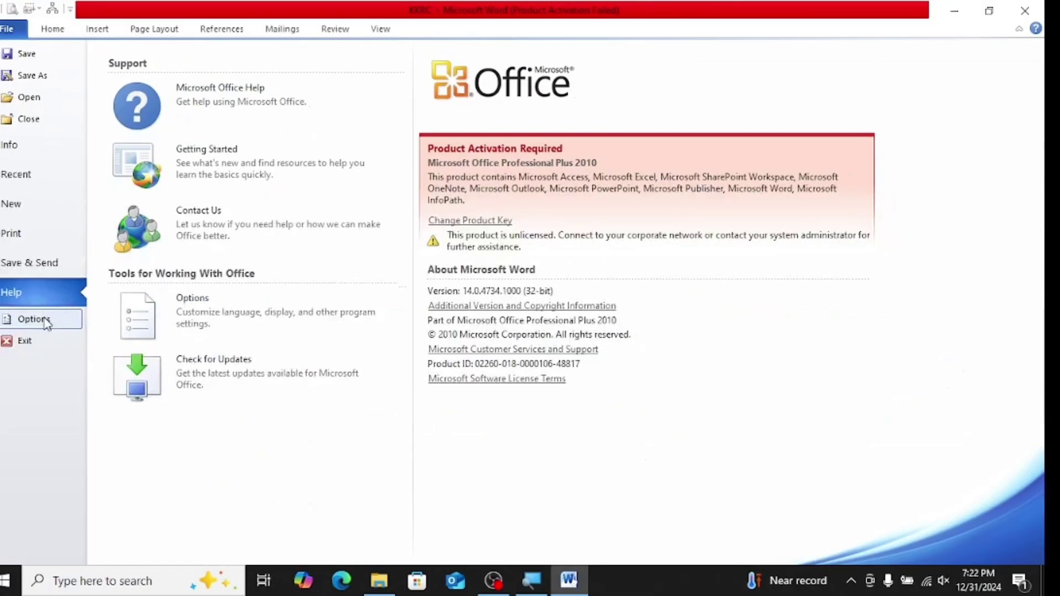
Open Word Options and examine the General, Display, Proofing, Language and Advanced settings without changing any.
click(33, 319)
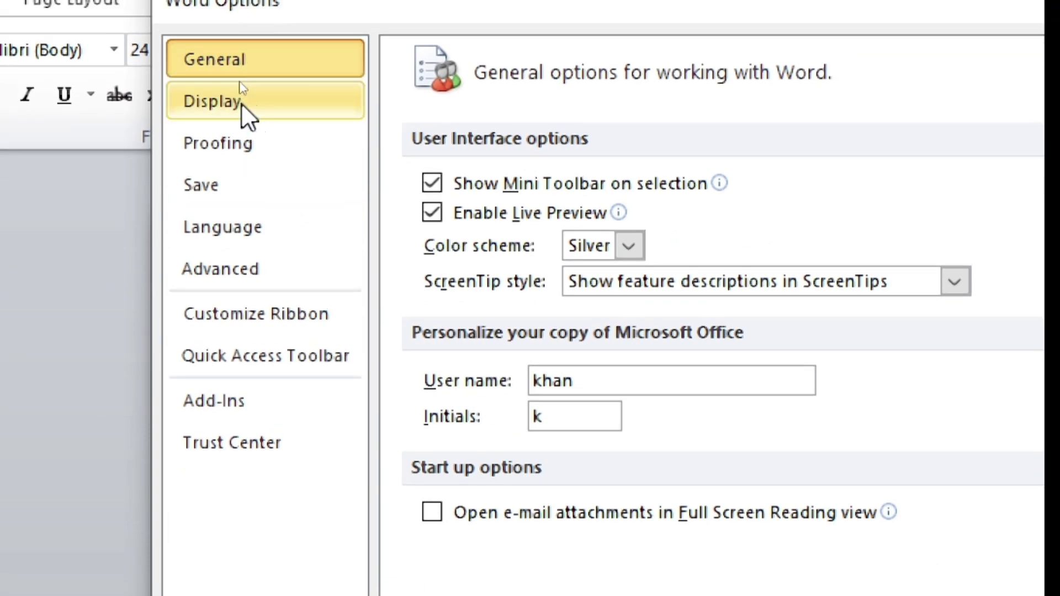
click(240, 104)
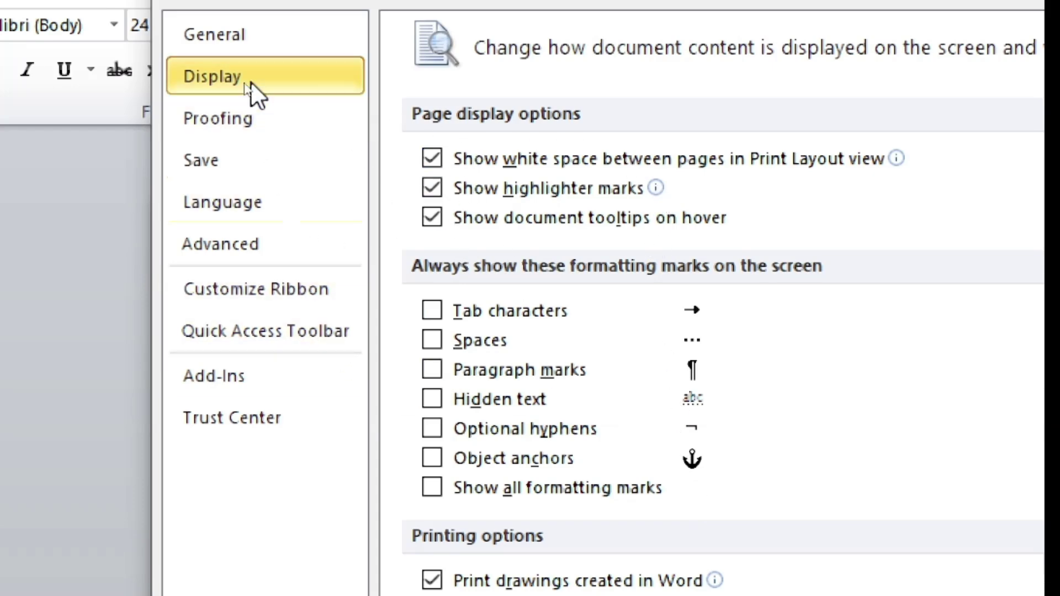
click(249, 117)
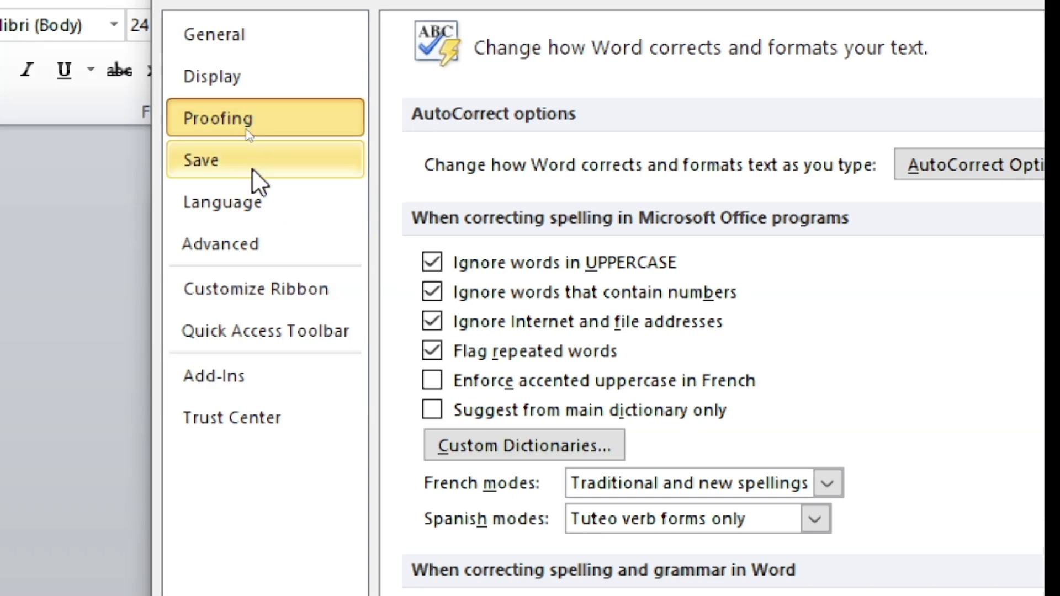
click(265, 218)
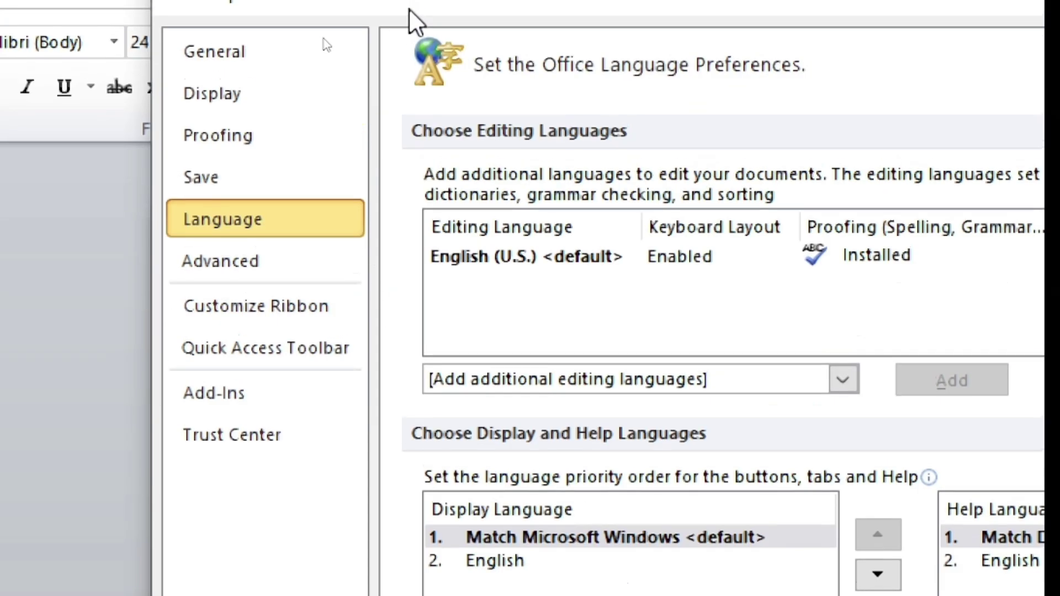
click(253, 253)
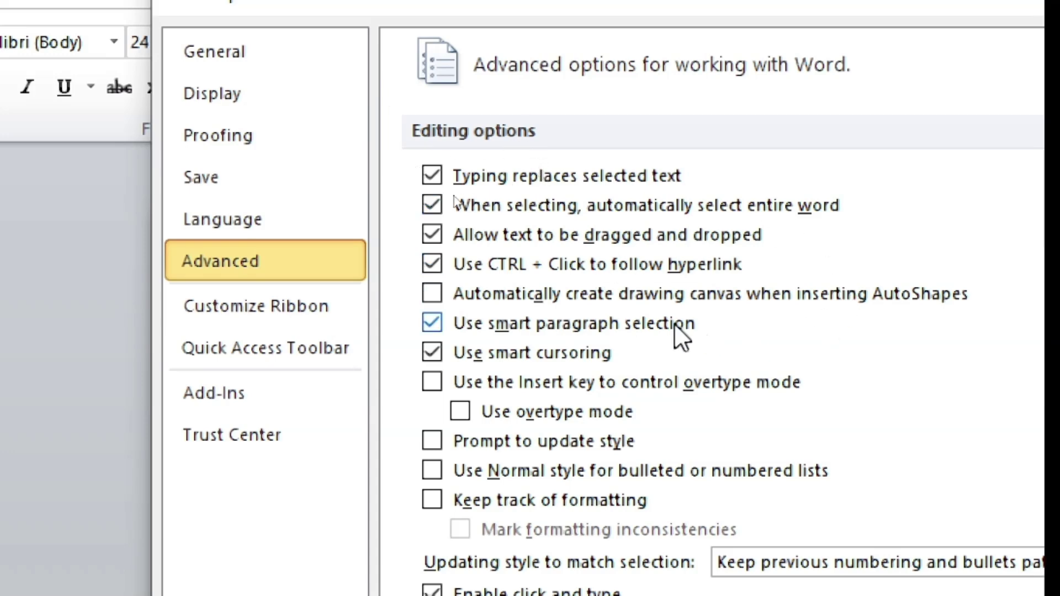
Examine the Customize Ribbon, Quick Access Toolbar, Add-Ins and Trust Center categories of Word Options, leaving their settings alone.
click(258, 315)
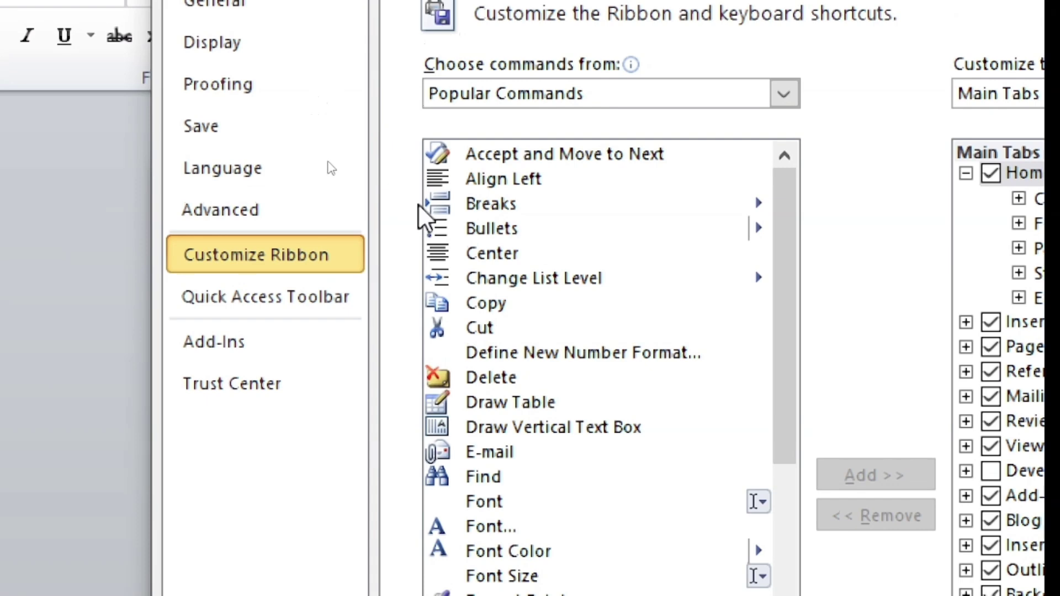
click(293, 316)
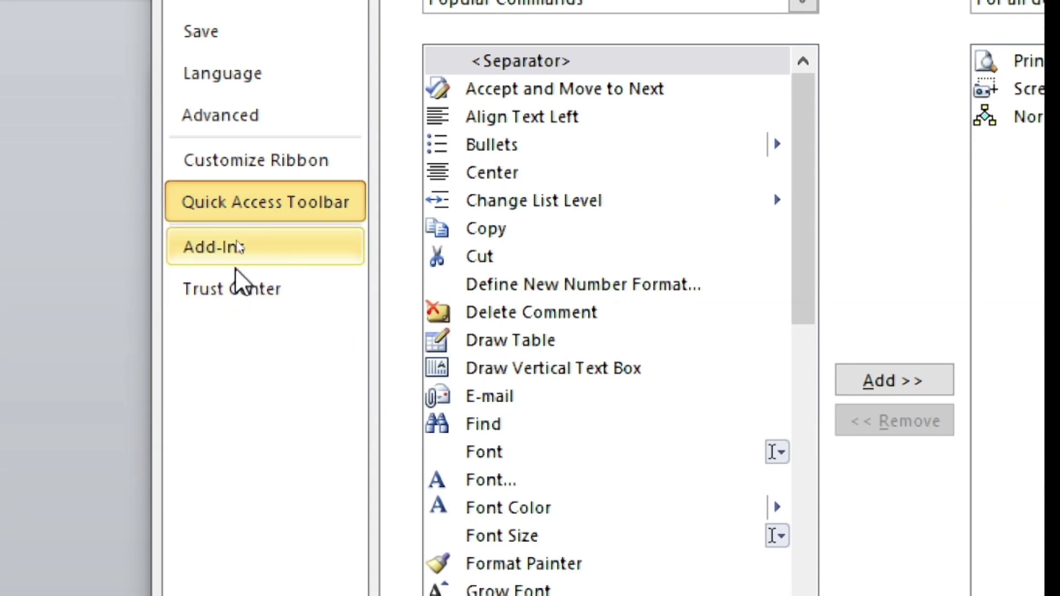
click(237, 239)
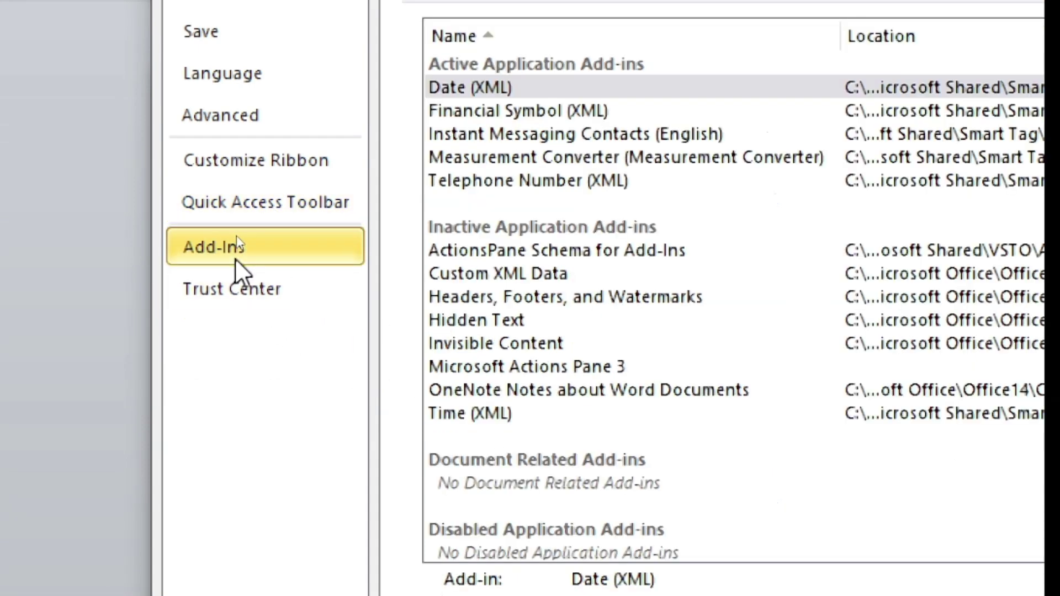
click(252, 300)
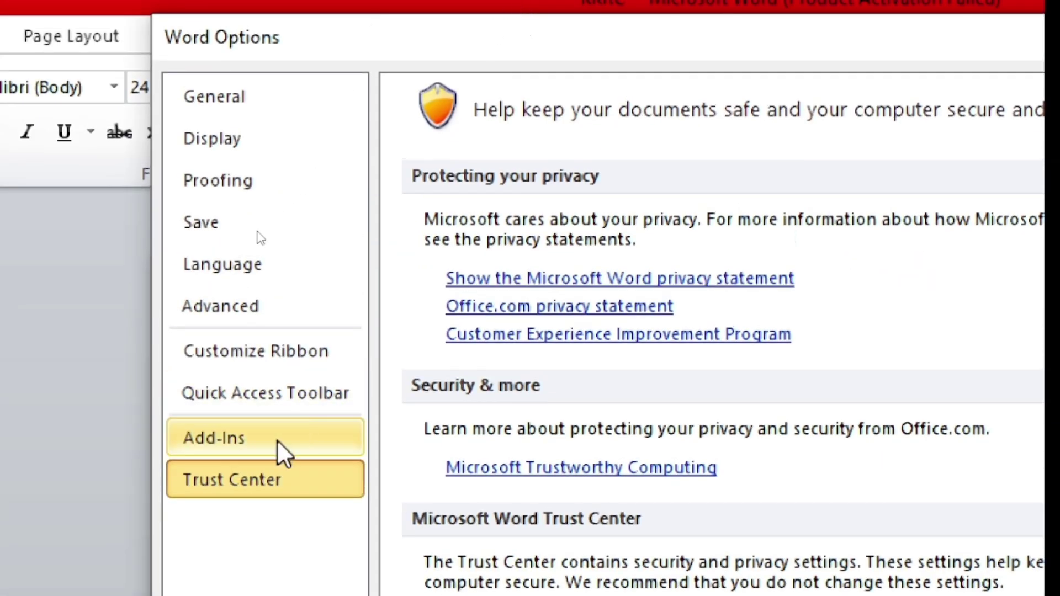
click(283, 454)
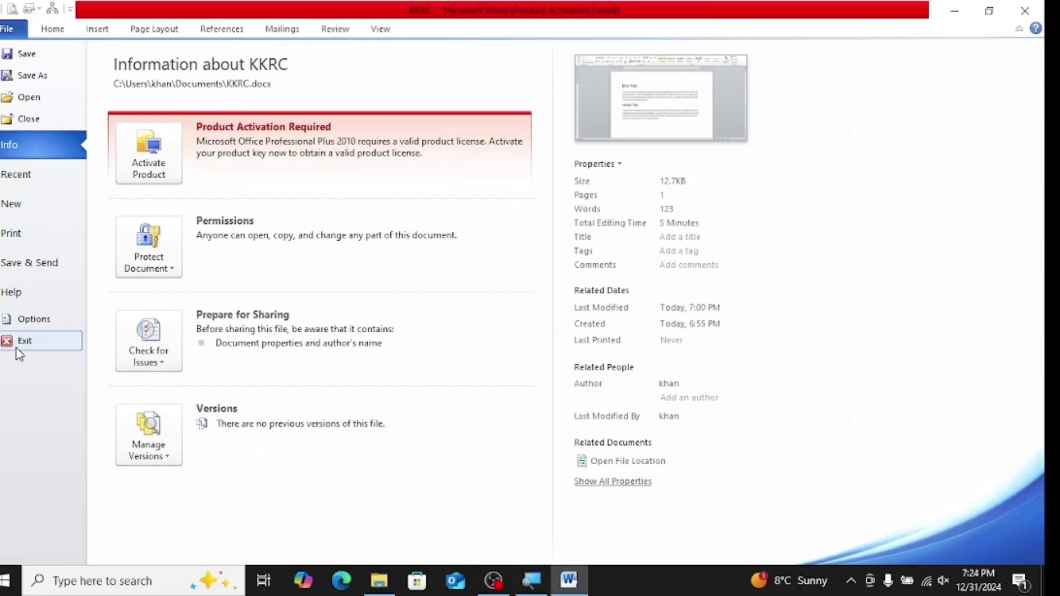
Exit Word from the File commands, closing the KKRC document.
click(17, 348)
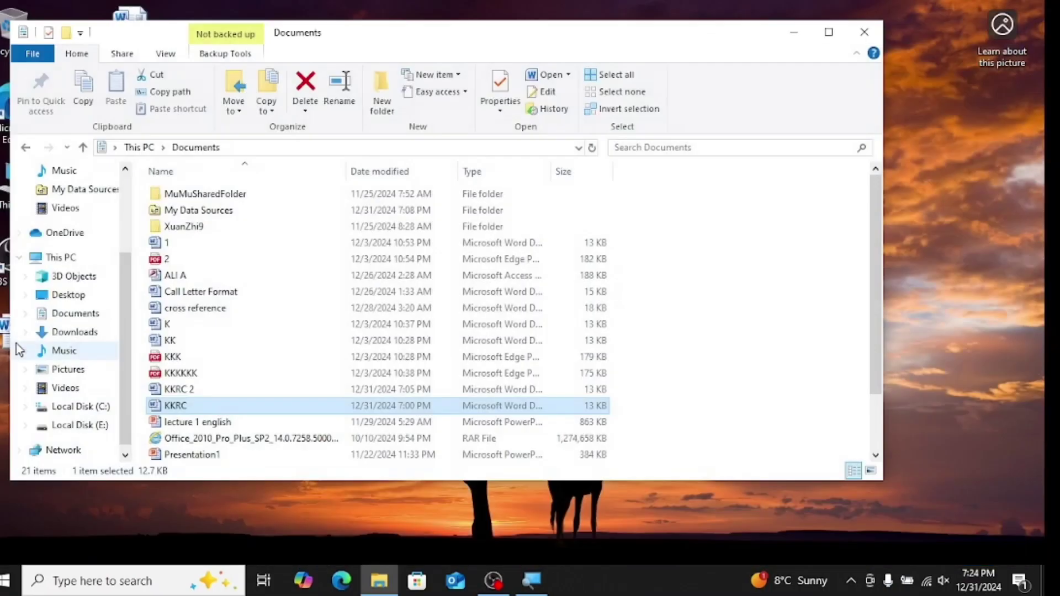